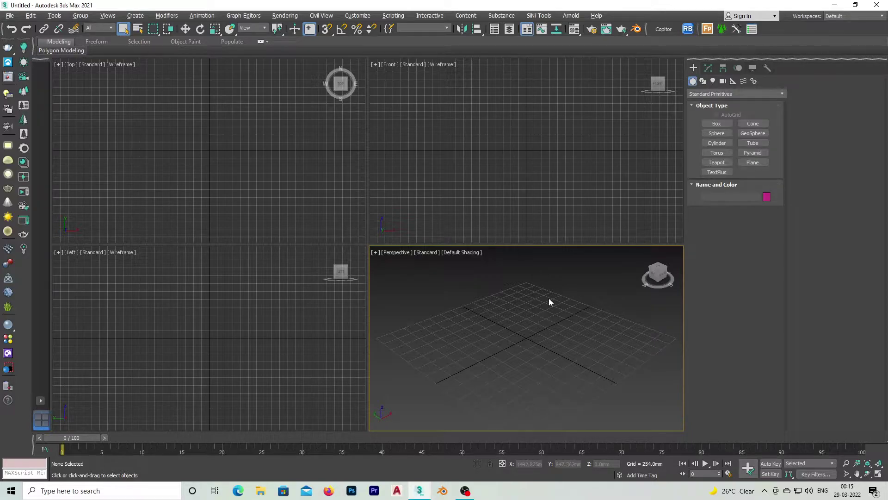
Search the web for 'floor generator' in Firefox and open the CG-Source FloorGenerator page
click(326, 495)
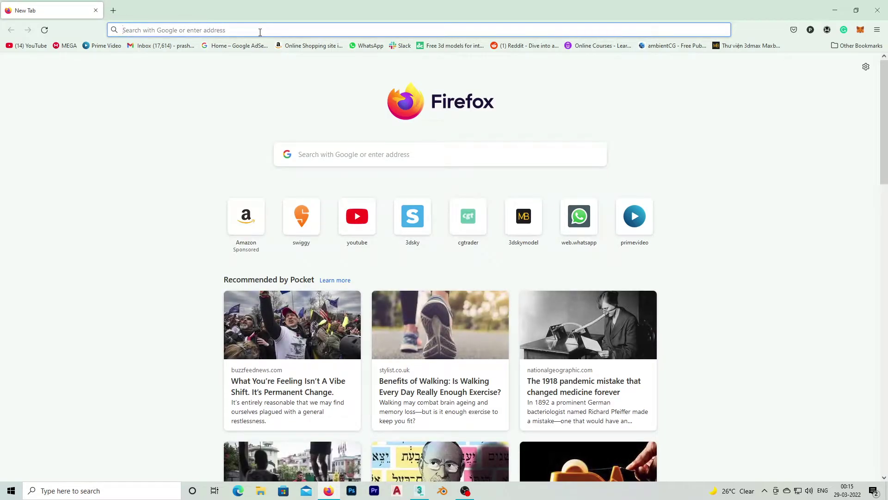
text(floo)
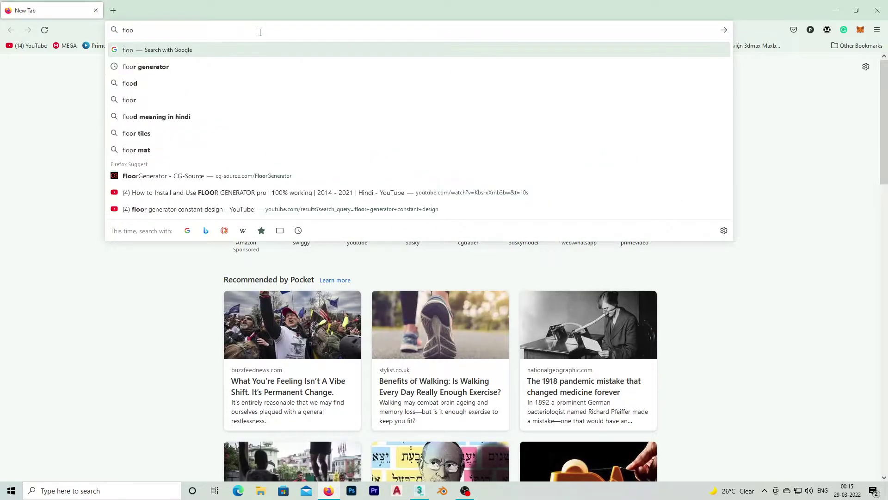
click(211, 66)
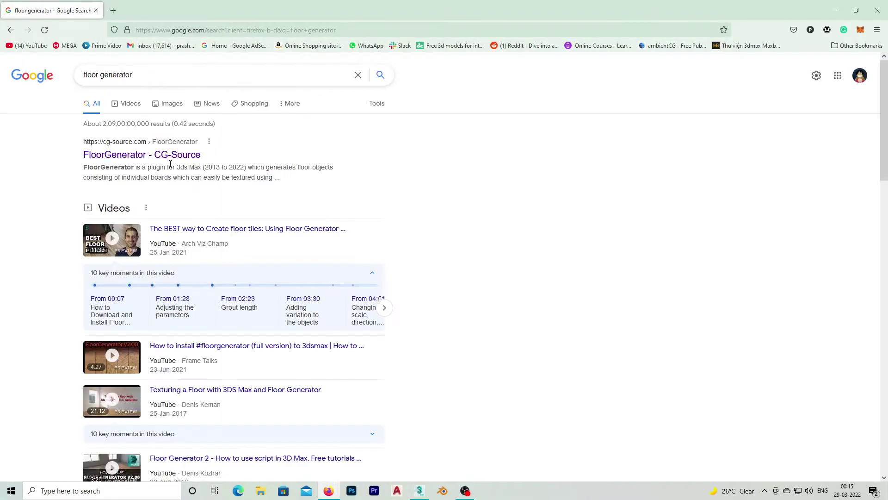
click(136, 157)
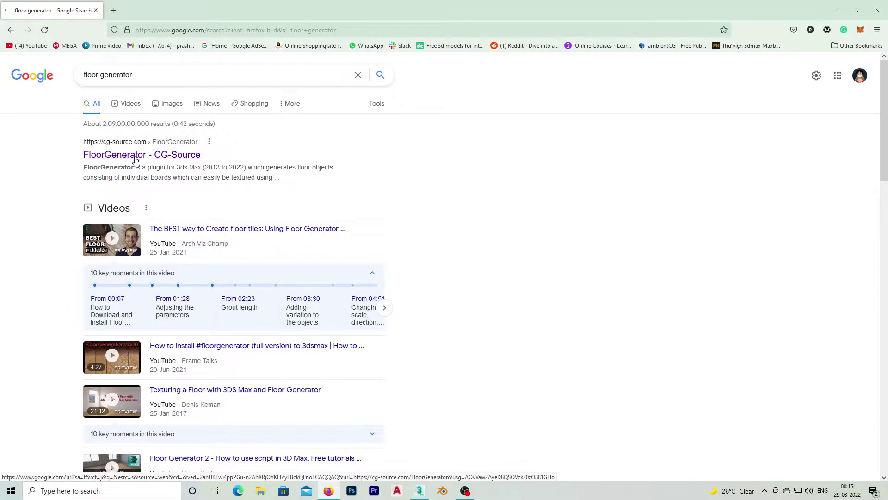
Scroll through the FloorGenerator 2.10 settings, presets and known issues, then minimize Firefox
scroll(555, 244, down, 5)
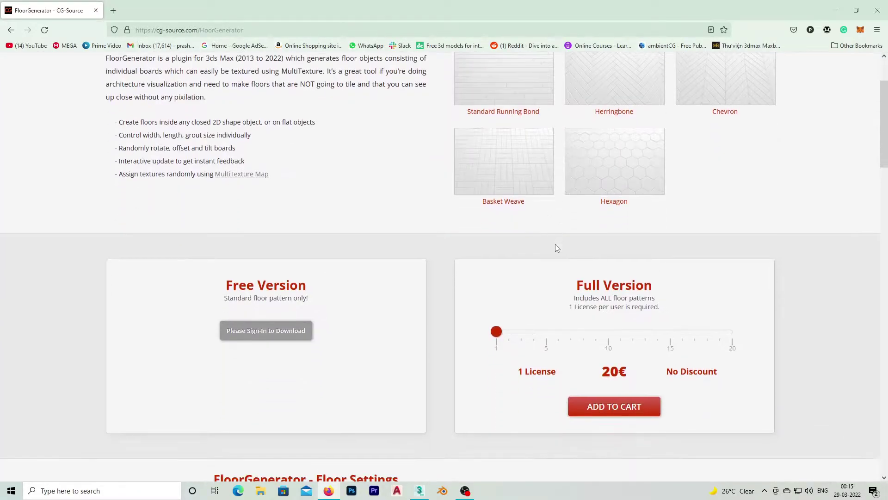
scroll(283, 308, up, 1)
scroll(283, 308, up, 1)
scroll(243, 370, down, 1)
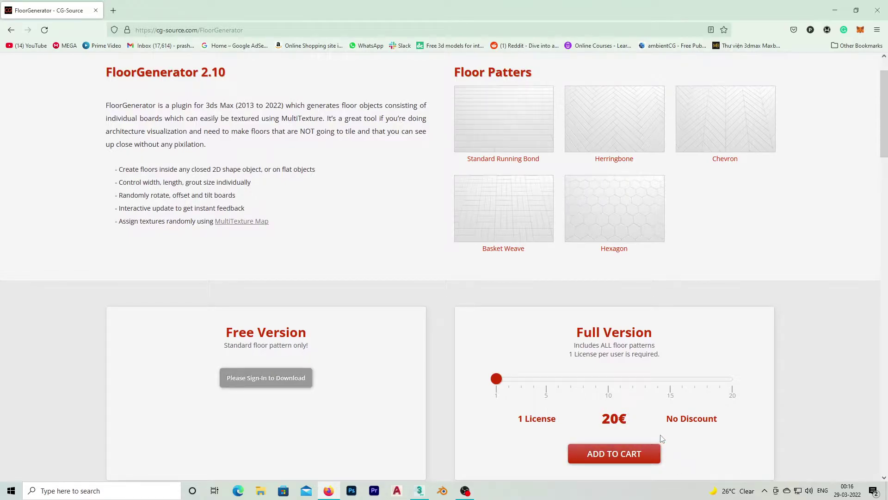
scroll(662, 439, up, 1)
scroll(826, 358, down, 1)
scroll(826, 359, up, 1)
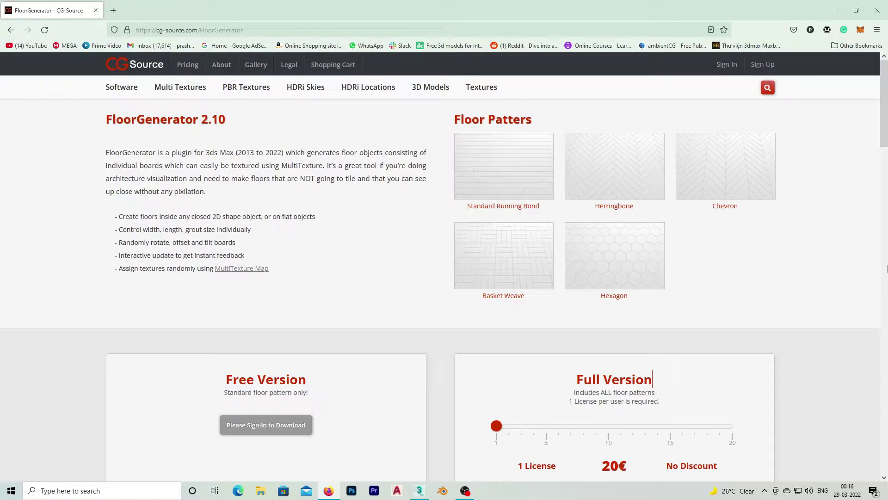
scroll(845, 263, down, 7)
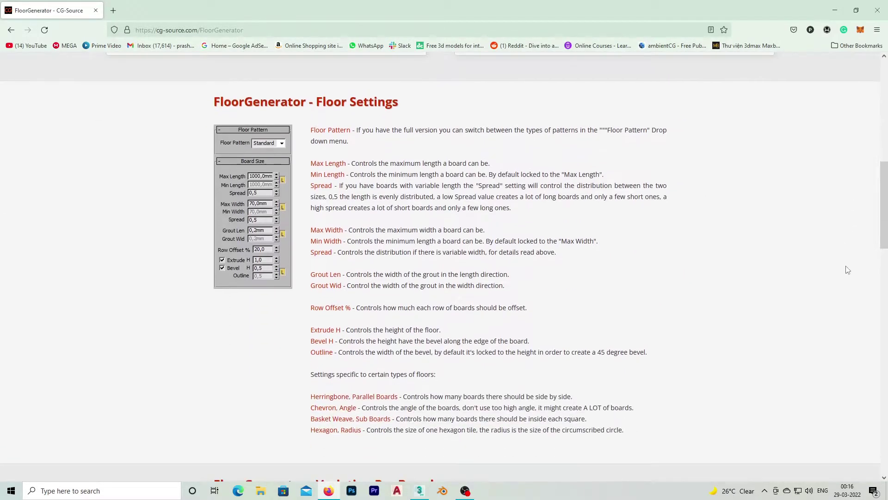
scroll(715, 329, up, 4)
scroll(703, 350, down, 6)
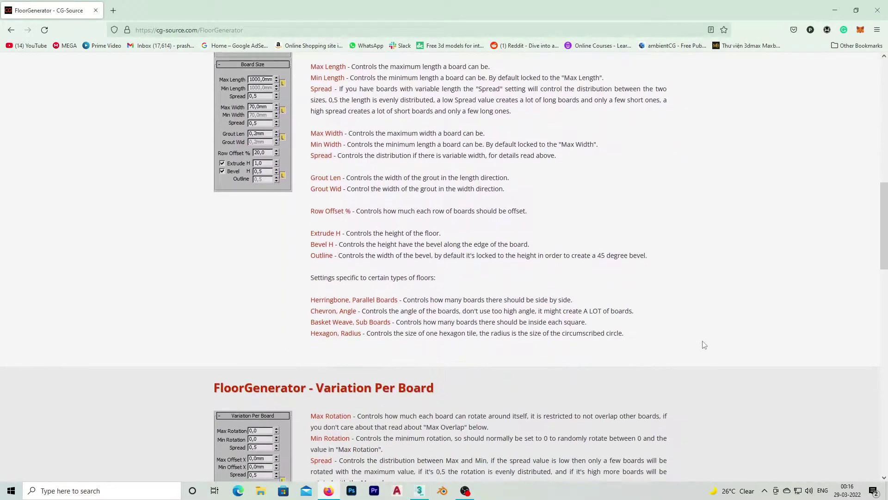
scroll(704, 345, down, 15)
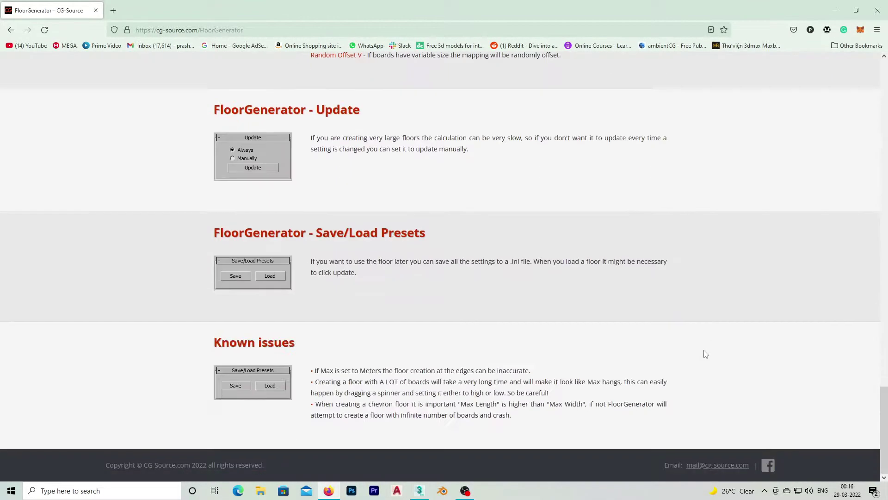
click(835, 10)
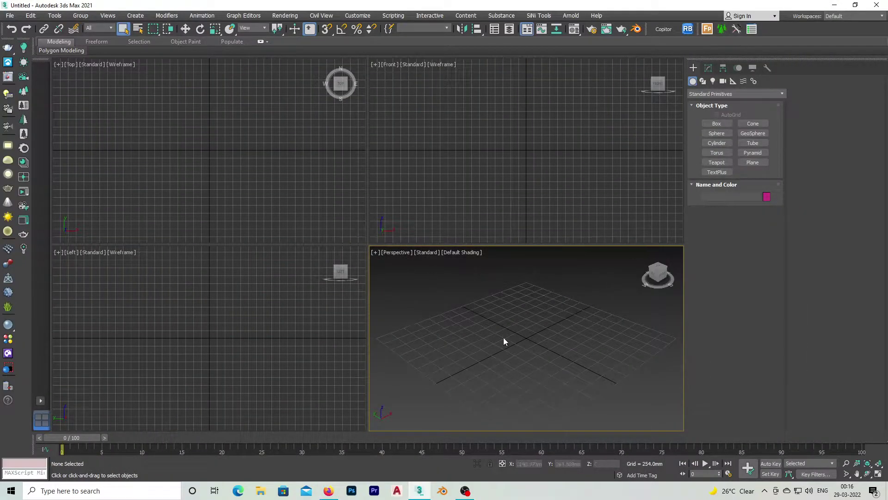
Maximize the Perspective view and keep display and system units at metric millimeters
key(alt+w)
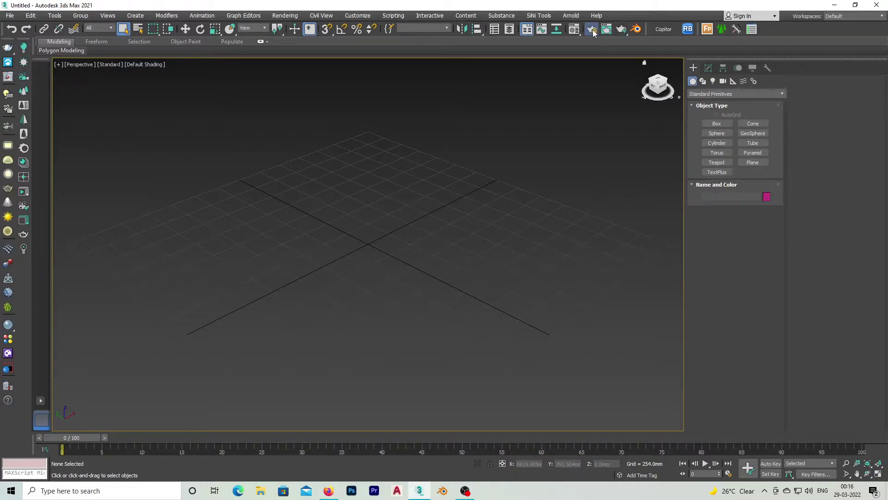
click(797, 90)
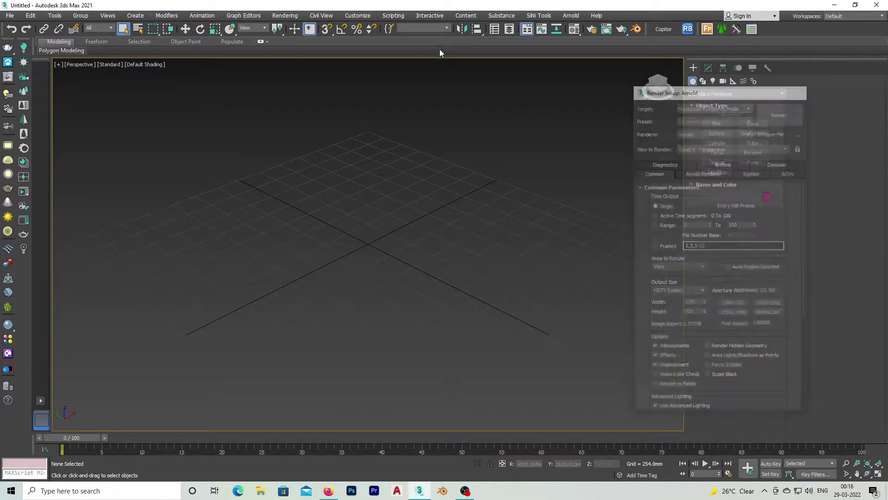
click(358, 16)
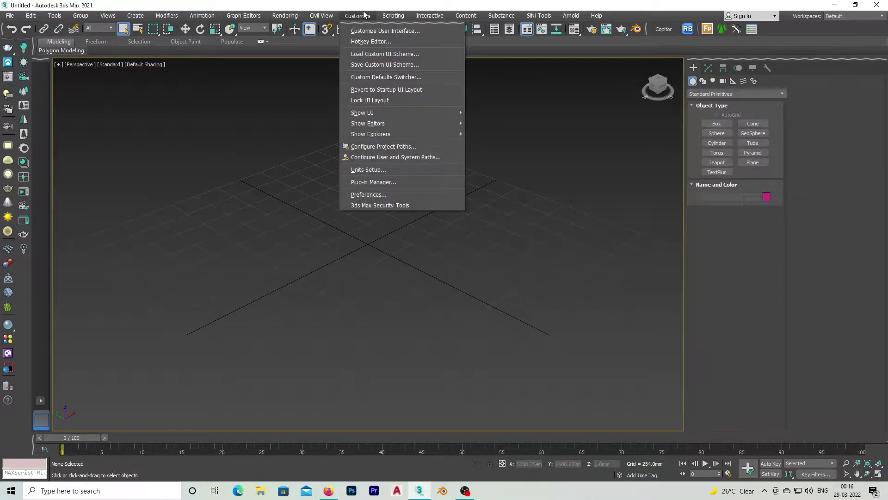
click(389, 170)
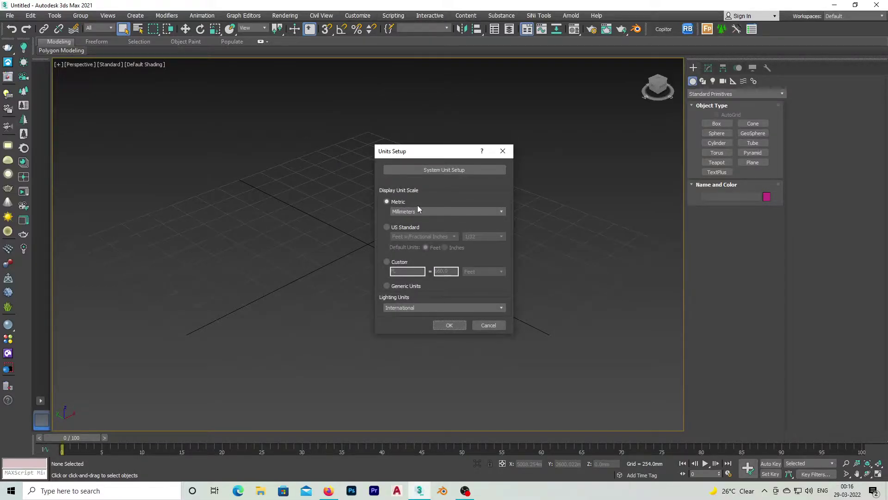
click(432, 212)
click(431, 212)
click(452, 169)
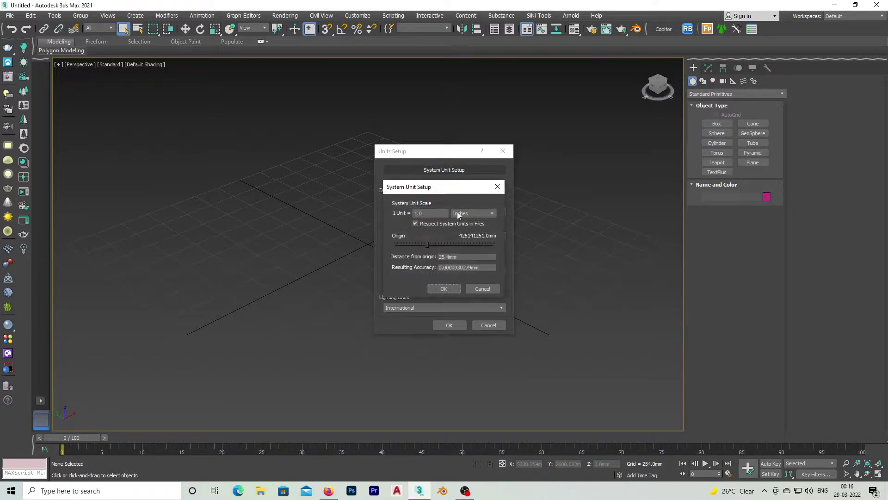
click(445, 289)
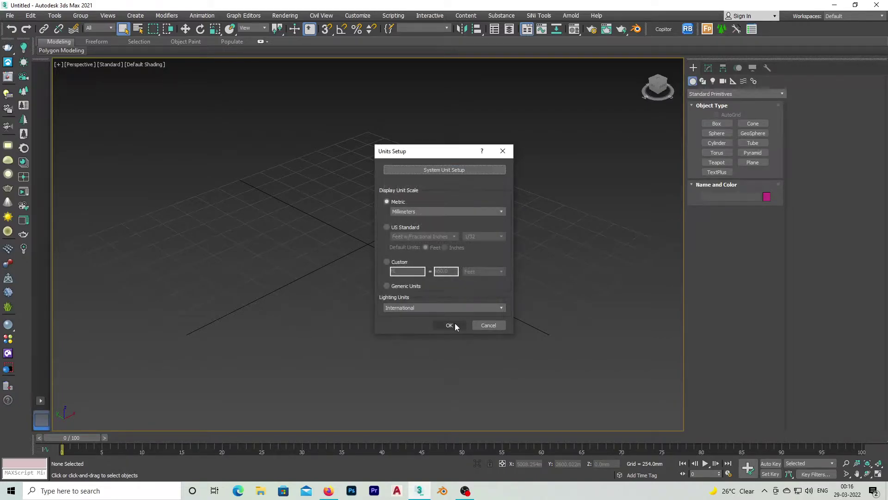
click(452, 325)
scroll(364, 270, down, 3)
Create a plane and set its length and width to 10' (3048 mm)
middle_drag(379, 273, 386, 258)
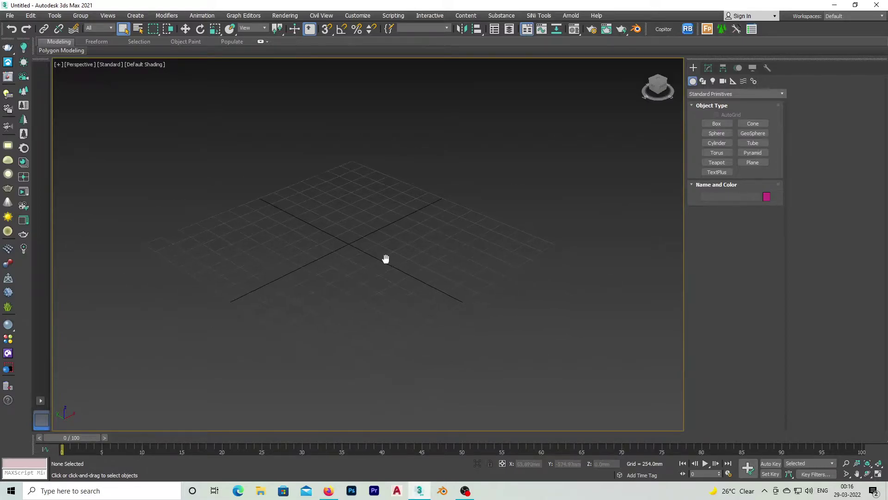
click(753, 162)
drag(126, 241, 586, 241)
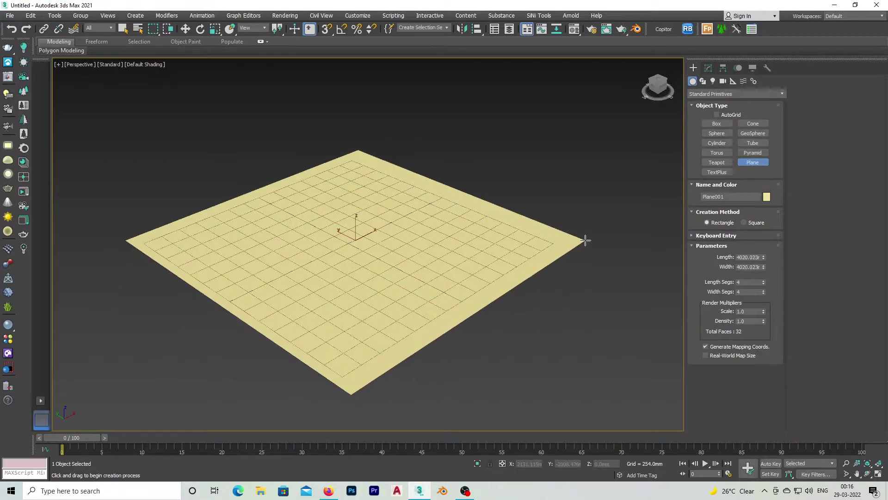
scroll(351, 287, down, 4)
scroll(421, 266, up, 2)
middle_drag(459, 265, 380, 276)
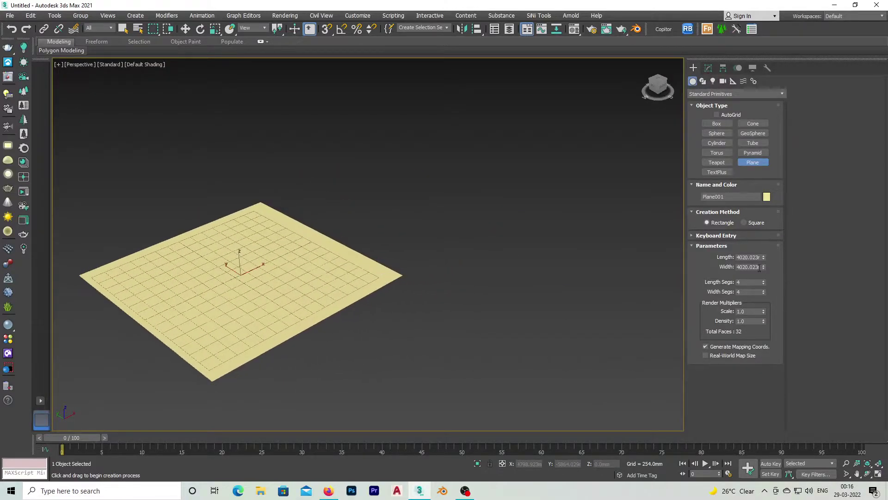
double_click(750, 257)
text(10')
key(Tab)
text(10')
key(Return)
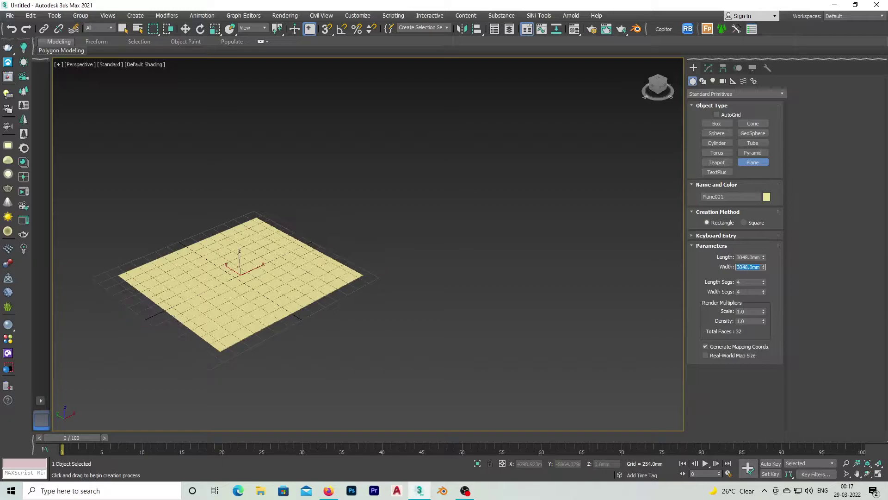
right_click(407, 254)
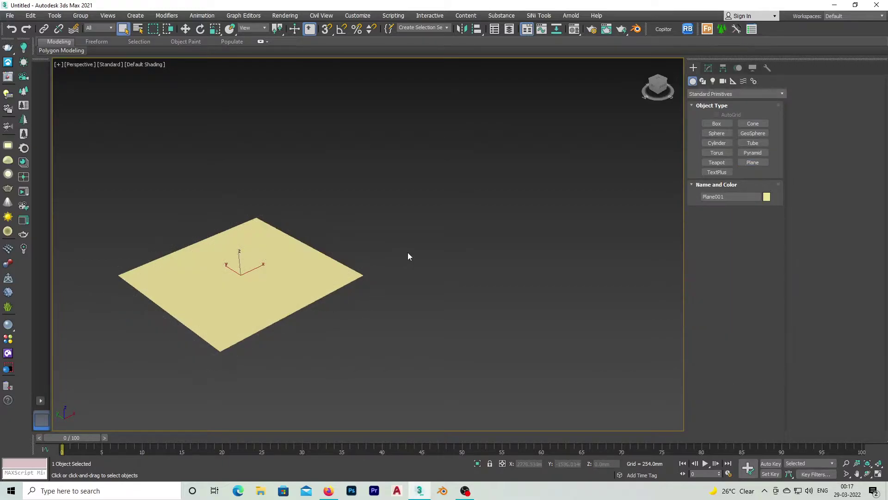
Draw a rectangle spline beside the plane
click(708, 68)
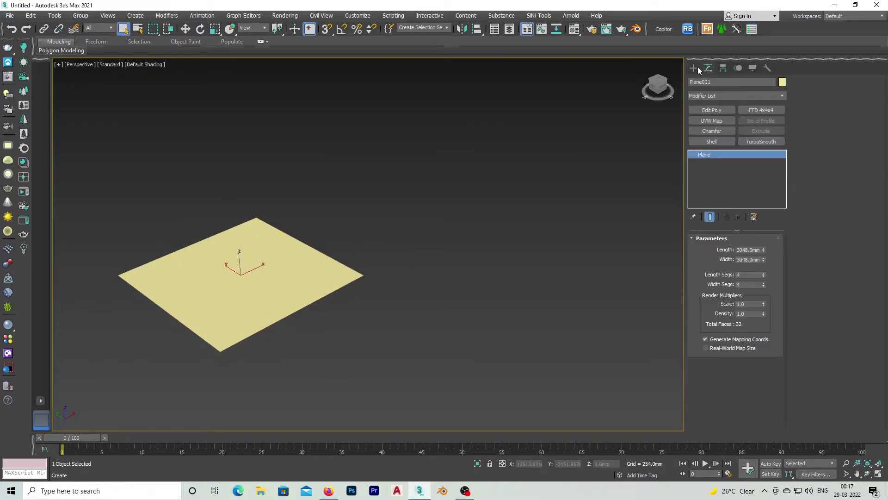
click(693, 68)
click(703, 81)
click(753, 131)
middle_drag(287, 302, 214, 339)
drag(229, 236, 496, 227)
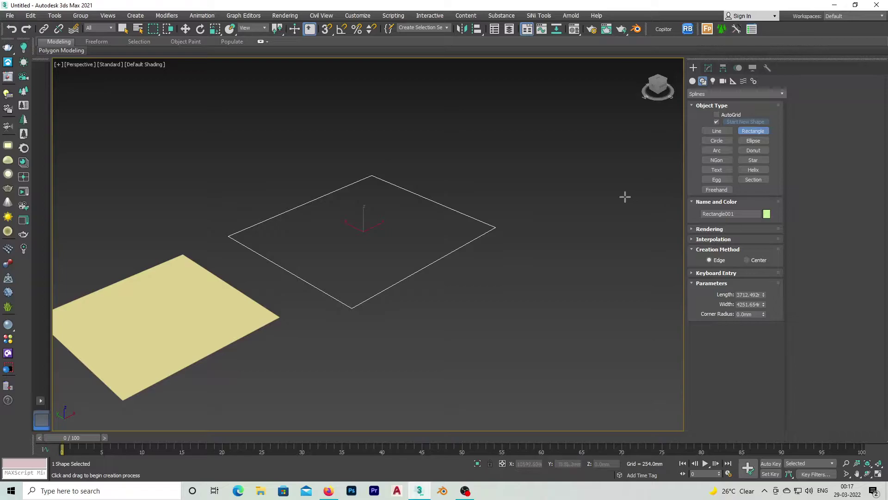
Draw a closed three-corner triangle spline with the Line tool
click(717, 131)
scroll(416, 228, down, 5)
scroll(349, 259, up, 2)
click(349, 262)
click(502, 365)
click(594, 219)
click(350, 262)
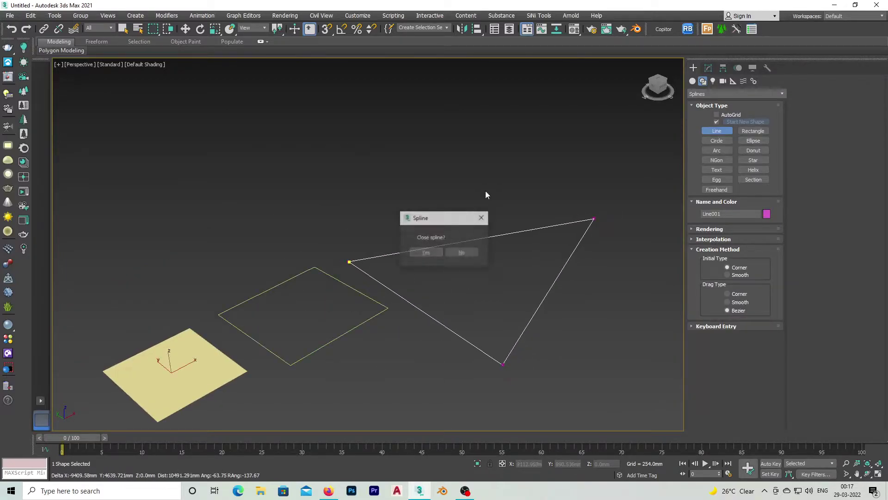
click(437, 253)
right_click(503, 298)
Select the plane and browse its Modifier List toward FloorGenerator
alt+middle_drag(503, 302, 396, 330)
scroll(509, 300, down, 4)
scroll(435, 291, up, 4)
click(505, 185)
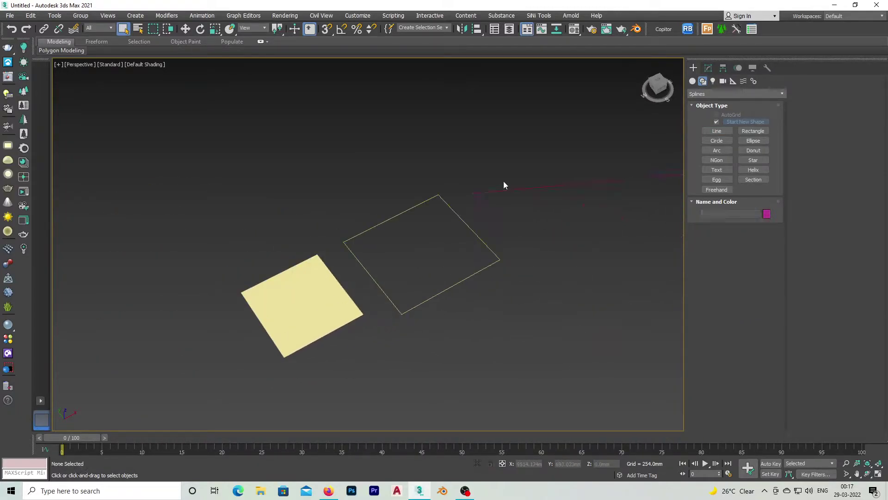
scroll(337, 301, up, 2)
click(266, 297)
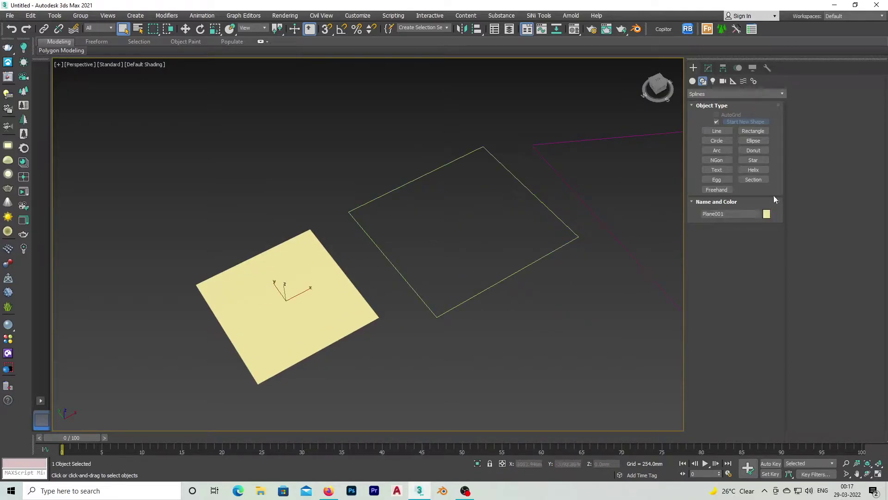
click(708, 68)
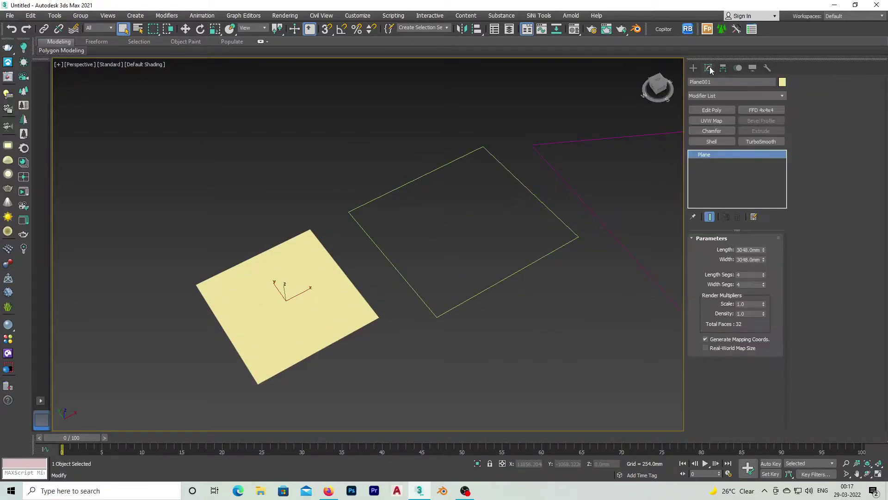
click(731, 96)
scroll(743, 105, down, 10)
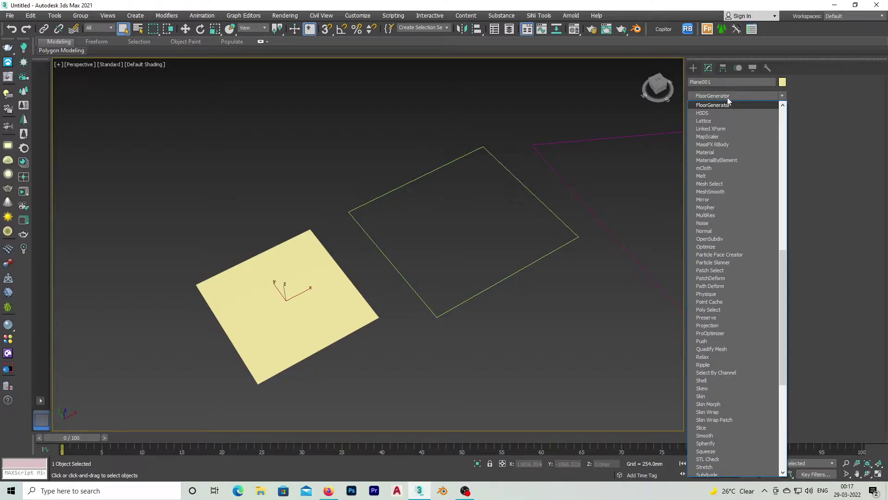
Apply the FloorGenerator modifier to Plane001
click(725, 105)
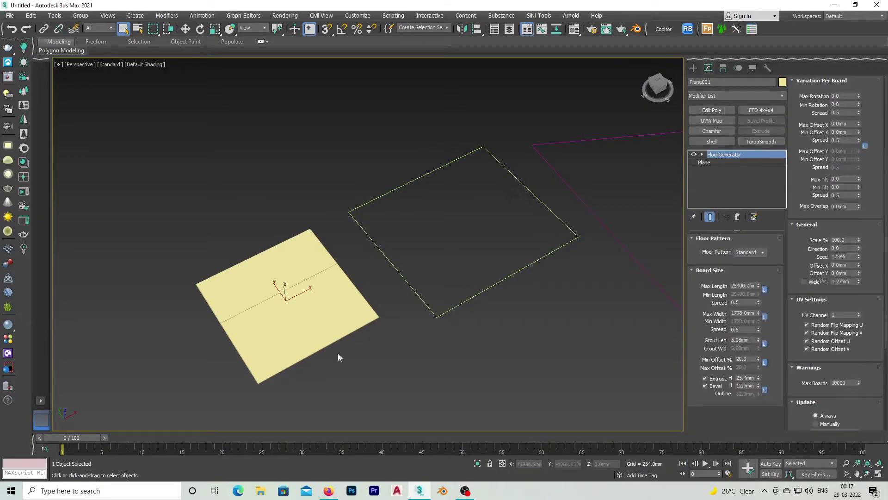
scroll(298, 317, up, 5)
scroll(238, 295, down, 5)
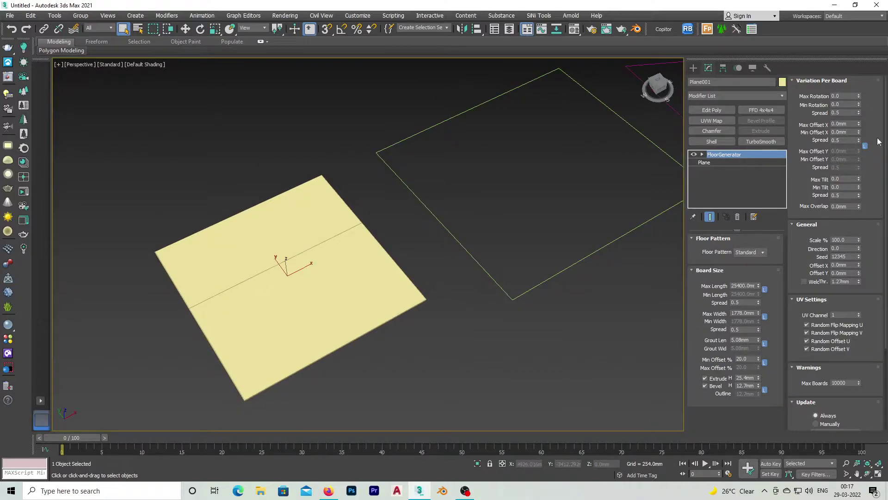
drag(886, 311, 884, 165)
Preview Herringbone, Chevron, Basket Weave and Hexagon floor patterns, then return to Standard
click(763, 253)
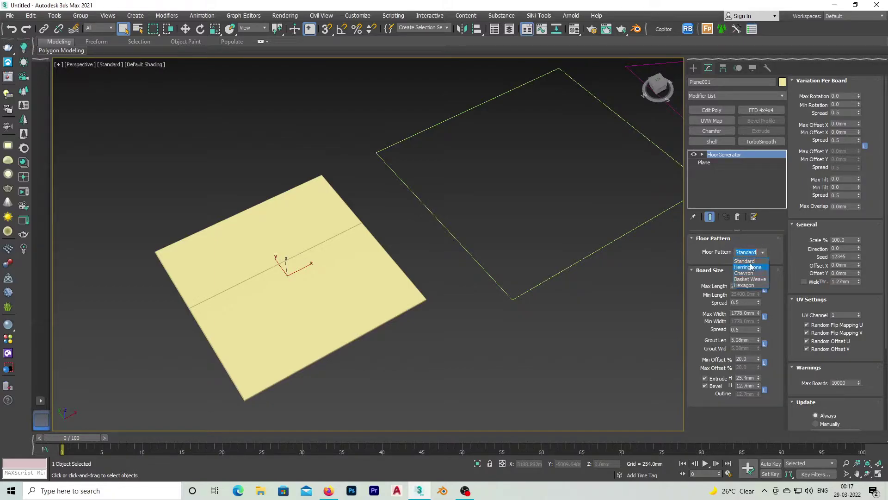
click(748, 267)
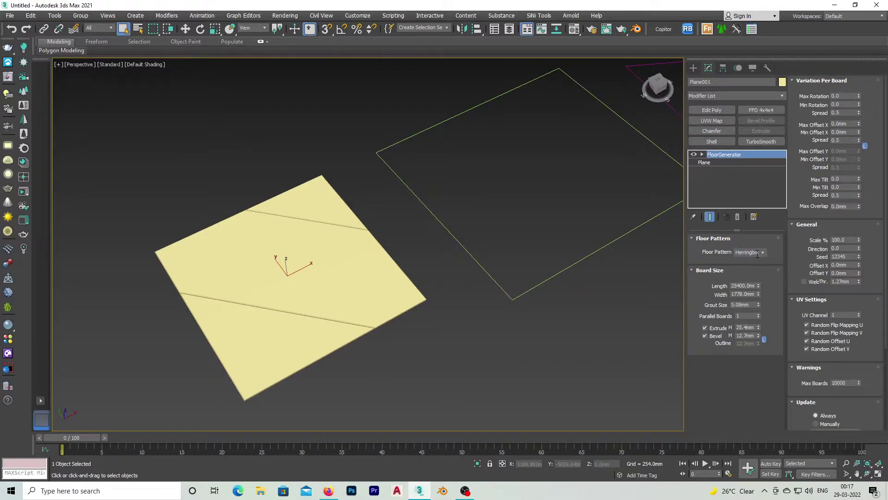
click(762, 252)
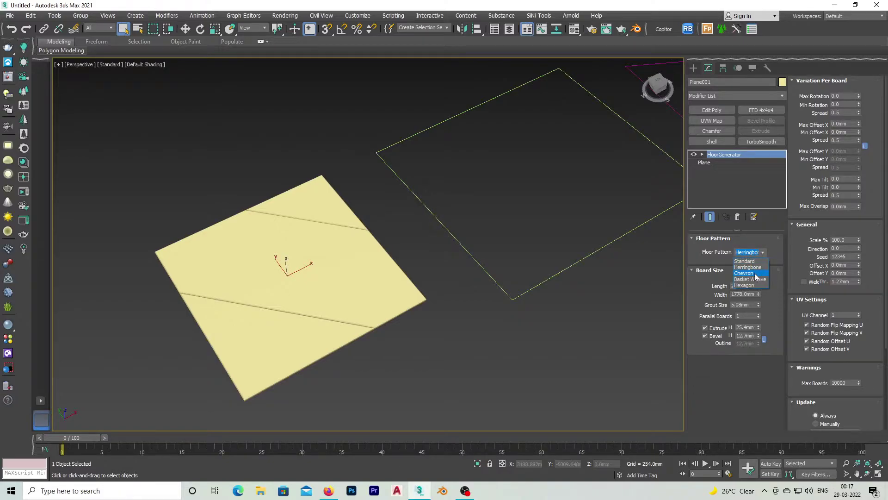
click(756, 274)
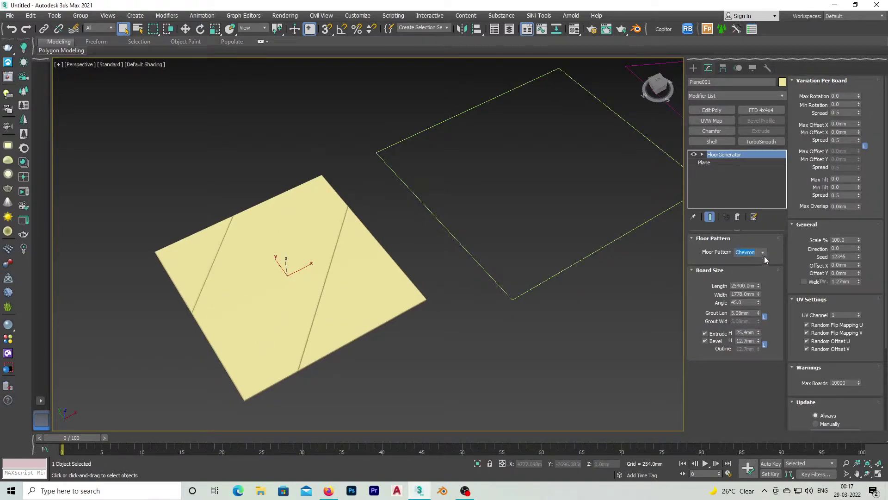
click(764, 253)
click(754, 279)
click(764, 253)
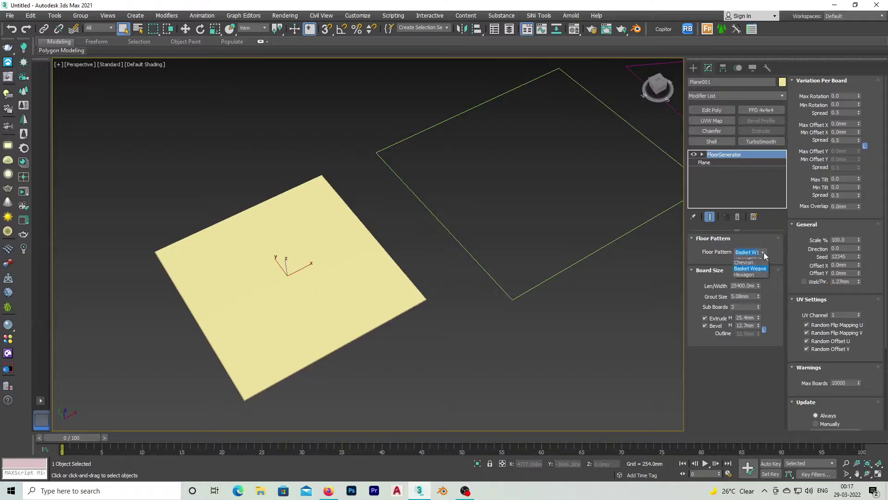
click(764, 285)
click(762, 254)
click(747, 261)
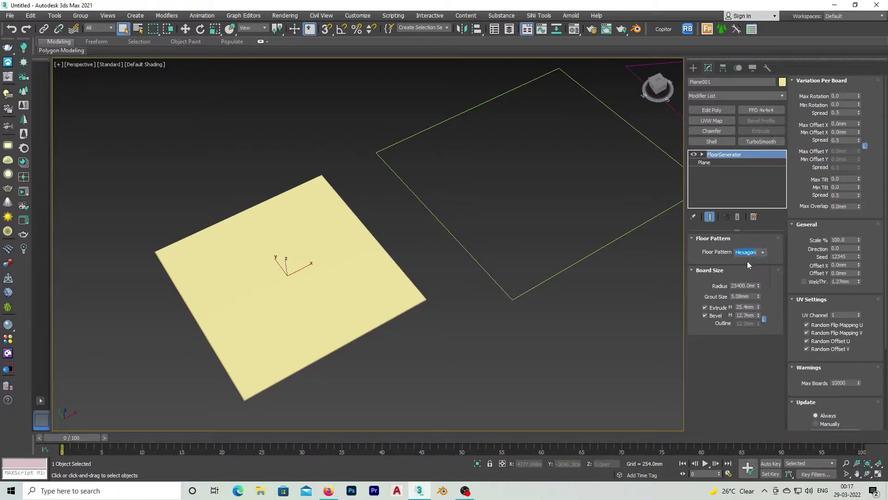
scroll(747, 264, up, 3)
scroll(421, 326, down, 3)
double_click(741, 286)
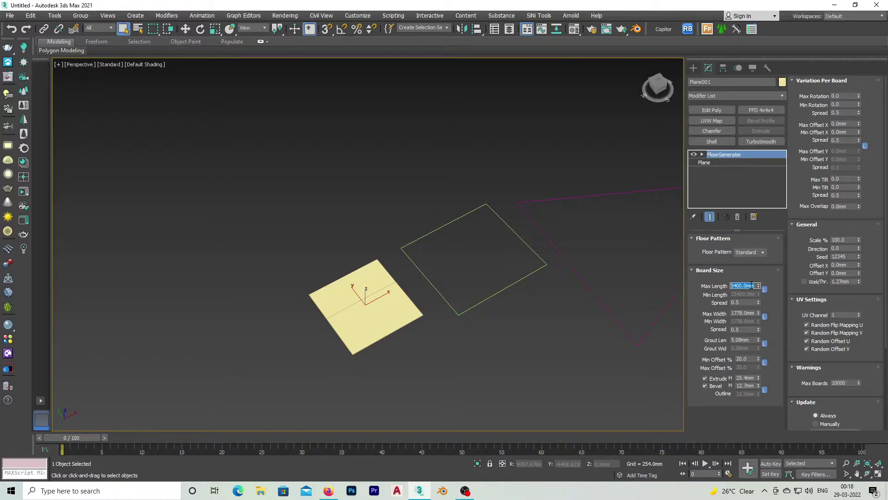
Set the boards to 1000 mm maximum length and 100 mm maximum width
text(1000)
click(743, 313)
text(100)
key(Return)
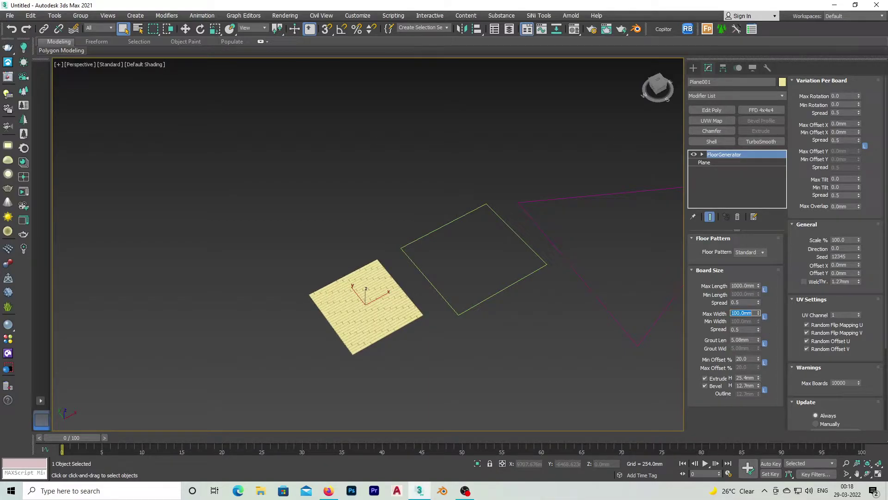
scroll(393, 298, up, 4)
click(549, 359)
scroll(549, 302, down, 4)
scroll(450, 313, up, 4)
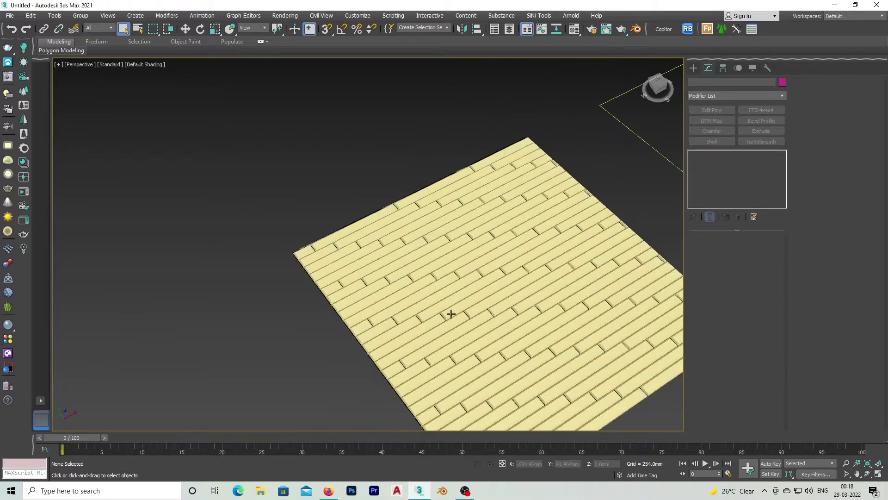
click(502, 297)
alt+middle_drag(517, 300, 430, 273)
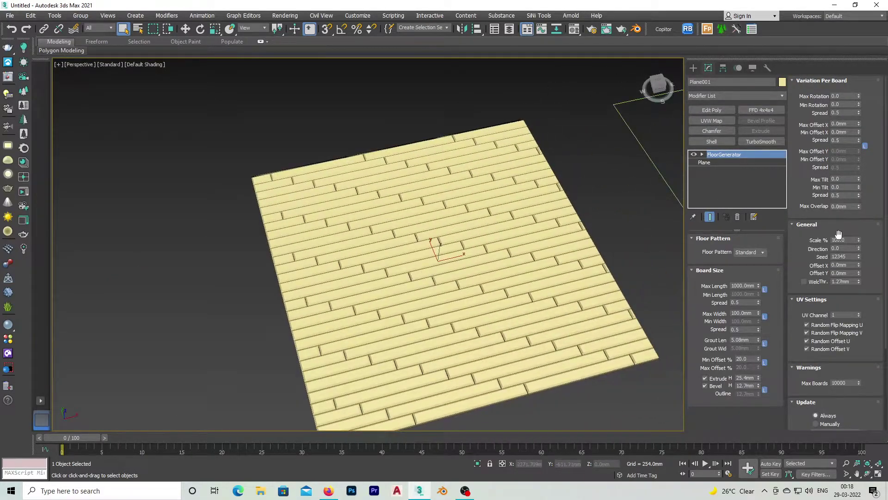
Try Herringbone, Chevron and Basket Weave, then pick Hexagon and dismiss the radius warning
click(762, 252)
click(760, 273)
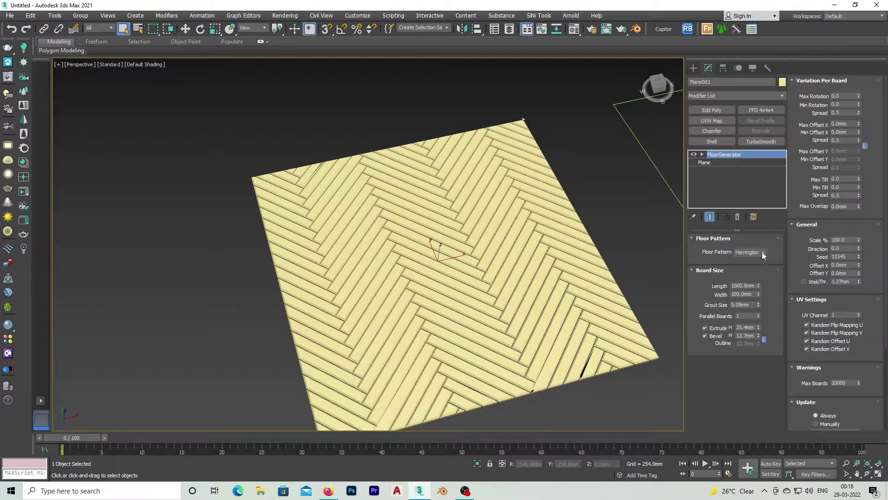
click(762, 253)
click(750, 273)
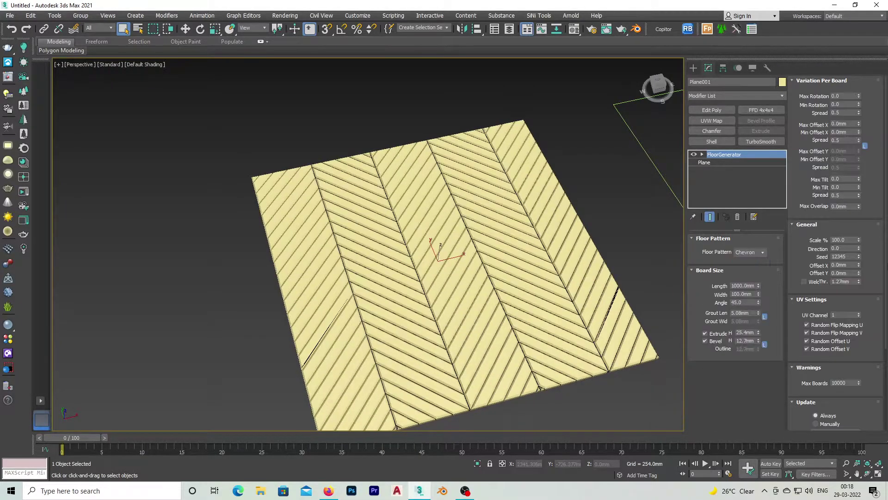
click(763, 252)
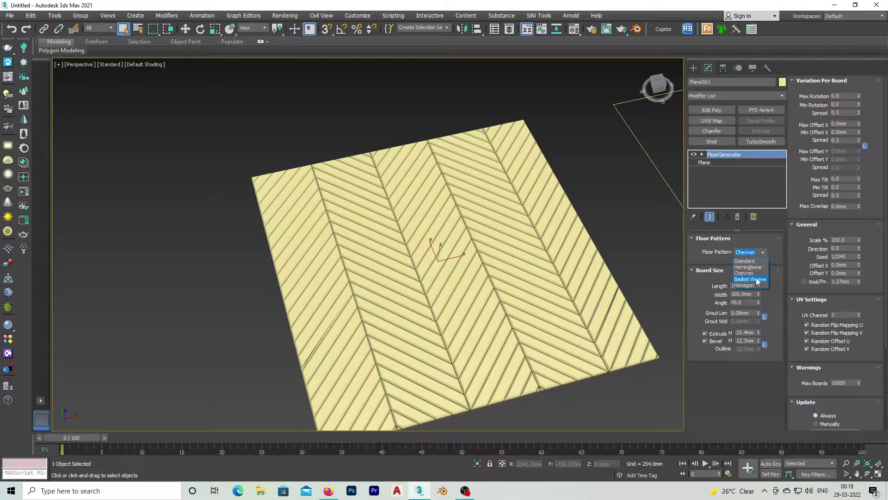
click(757, 280)
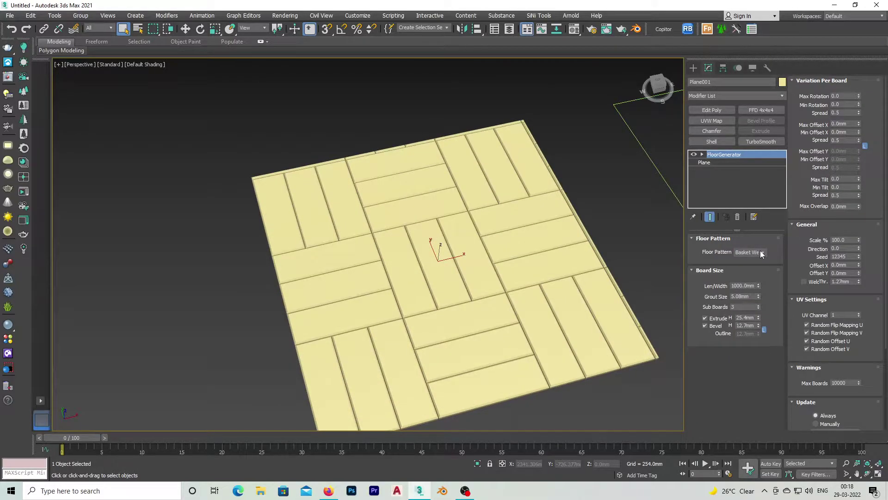
click(762, 253)
click(754, 285)
alt+middle_drag(544, 222, 551, 278)
right_click(759, 287)
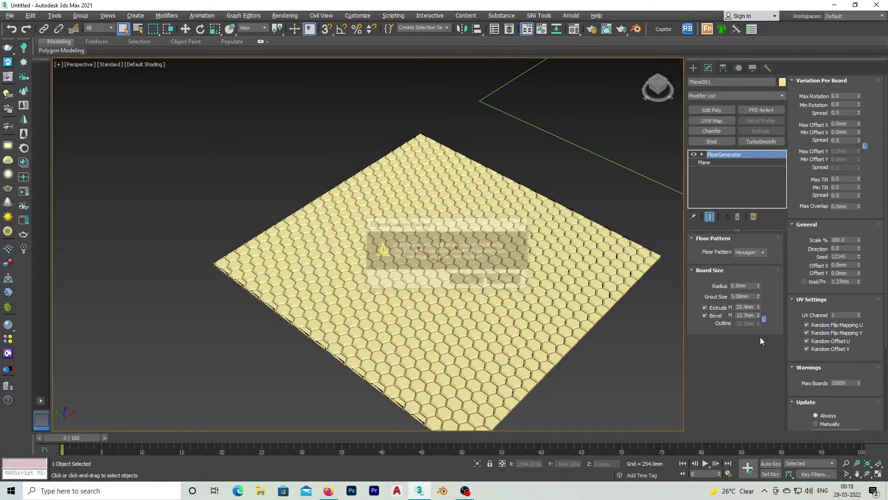
click(499, 279)
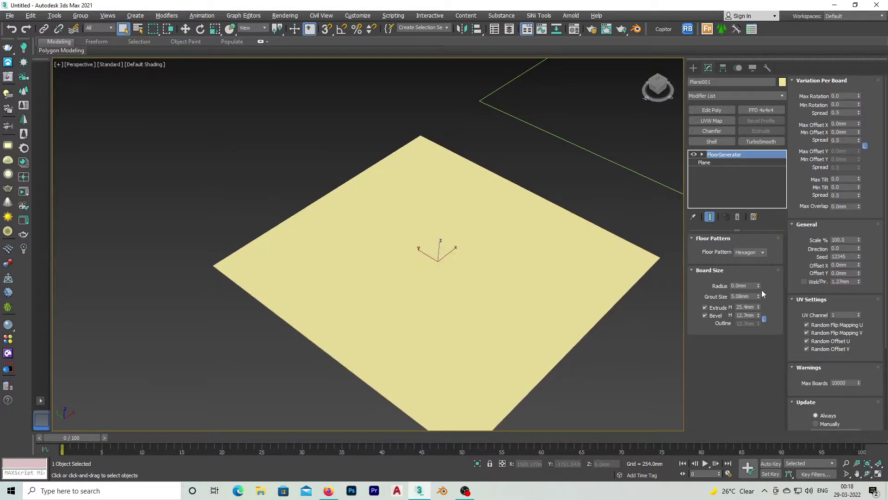
Set the hexagon radius to 150 mm
text(150)
key(Return)
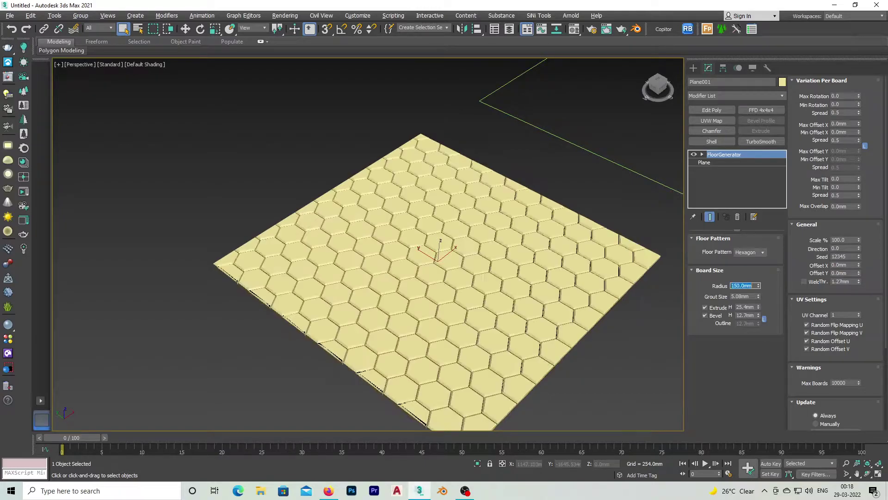
alt+middle_drag(486, 227, 476, 223)
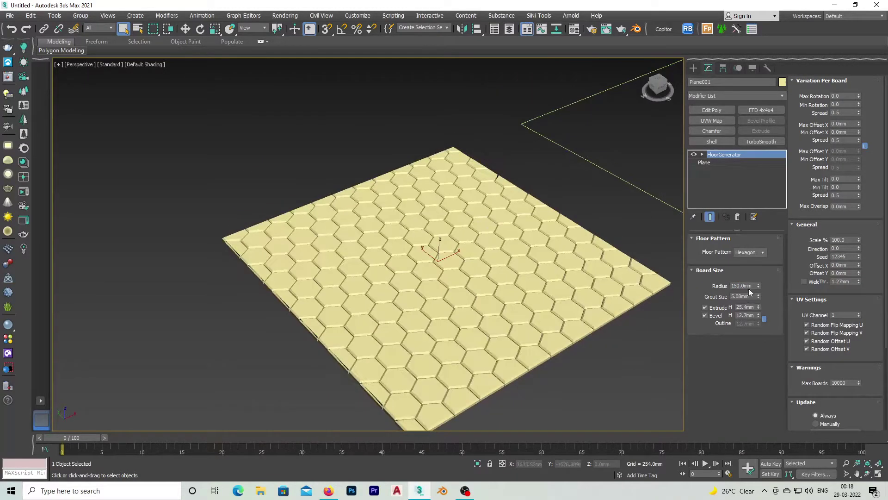
Switch back to the Standard pattern with a 1000 mm maximum board length
click(761, 252)
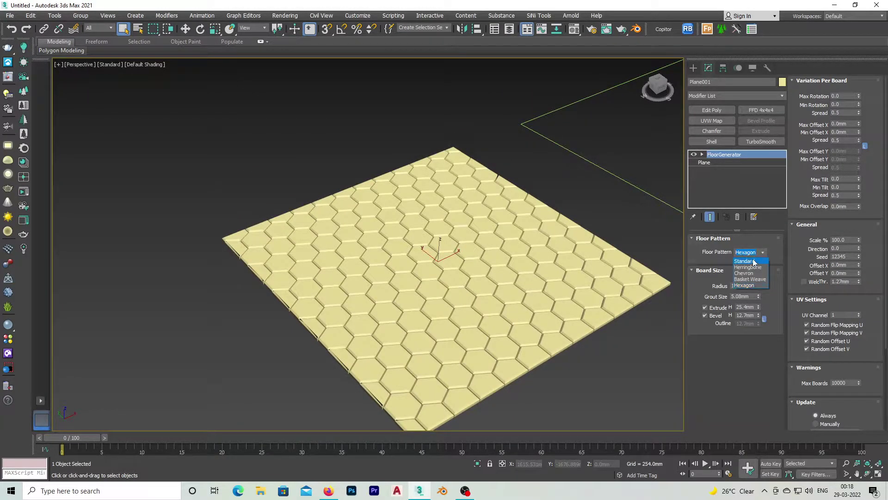
click(754, 261)
double_click(753, 287)
text(1)
key(Return)
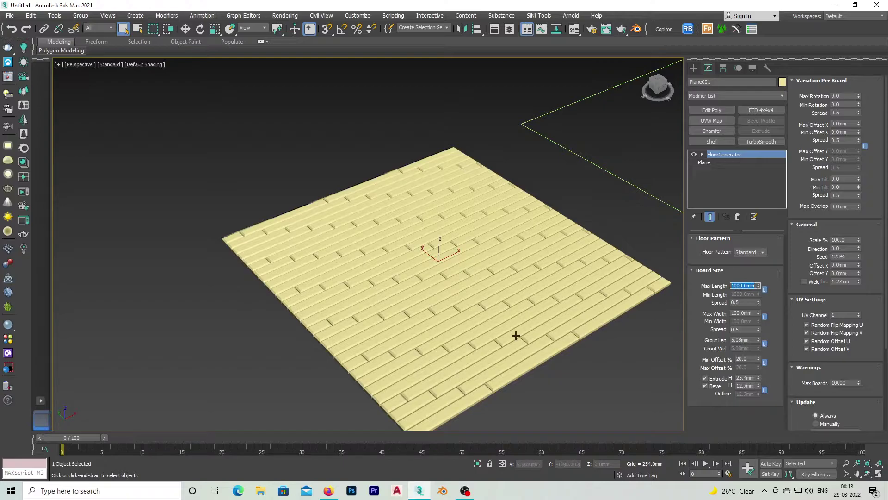
Experiment with longer, wider boards, then set Max Width back to 100 mm
alt+middle_drag(516, 335, 495, 307)
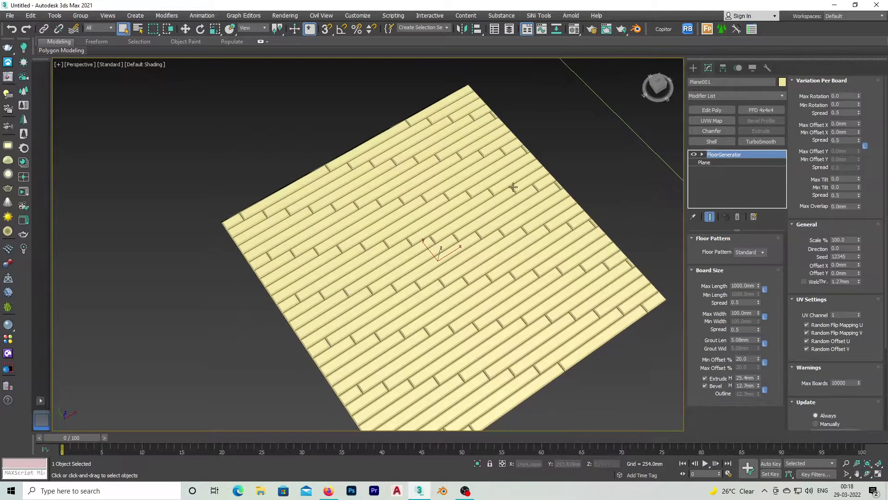
scroll(454, 276, up, 3)
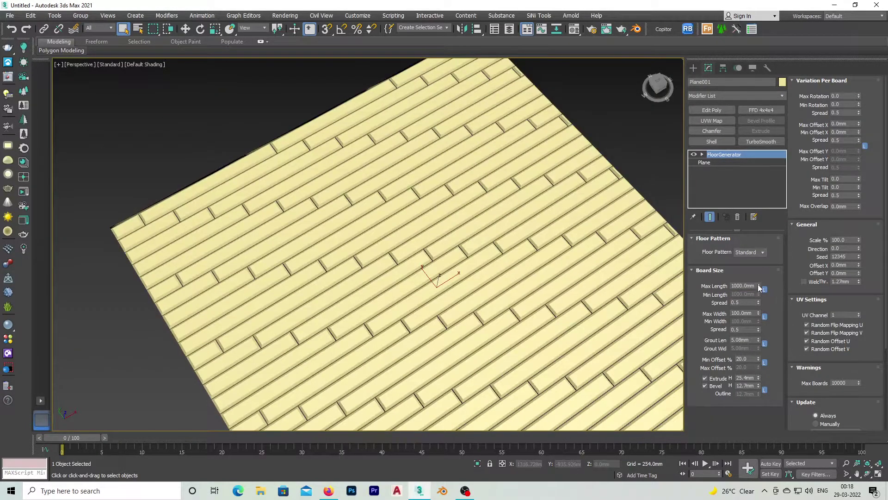
mouse_move(759, 286)
mouse_down()
mouse_move(765, 267)
mouse_move(760, 283)
mouse_up()
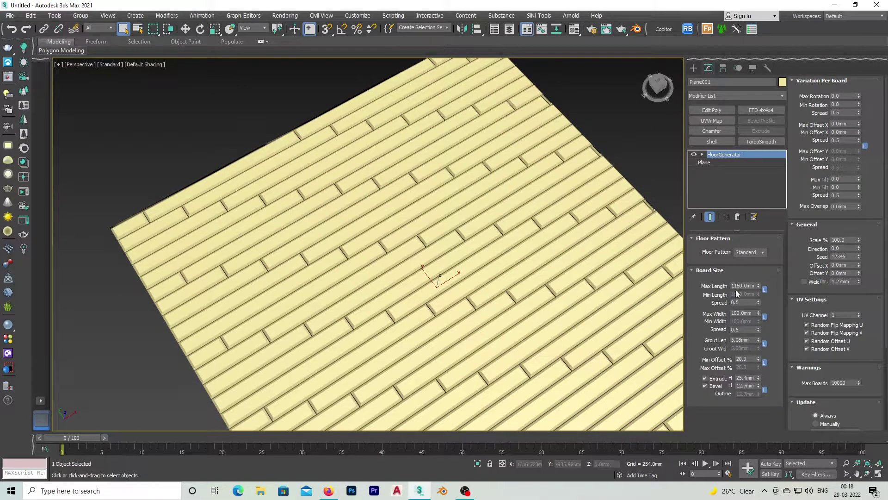
mouse_move(759, 316)
mouse_down()
mouse_move(768, 275)
mouse_move(768, 315)
mouse_up()
double_click(750, 312)
text(100)
key(Return)
Unlock the length link and set Max Length 1200 mm and Min Length 800 mm
click(764, 290)
click(742, 285)
text(1200)
key(Return)
double_click(750, 295)
text(8)
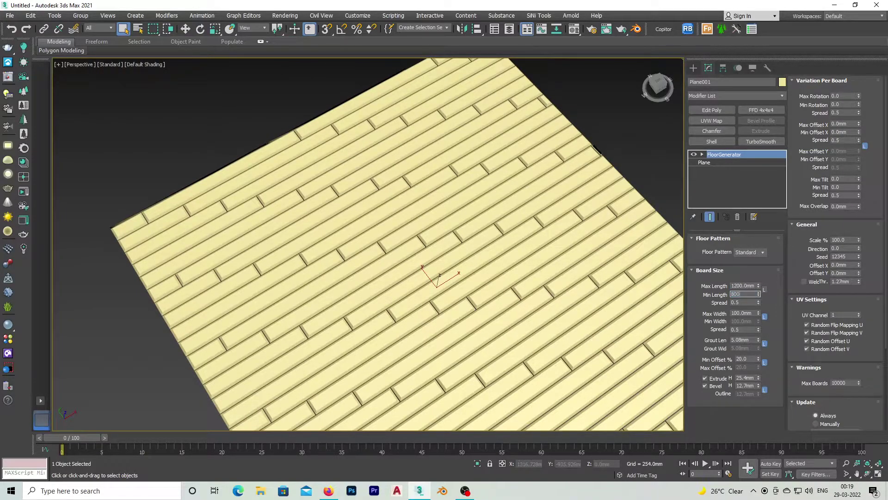
text(00)
key(Return)
scroll(466, 300, down, 3)
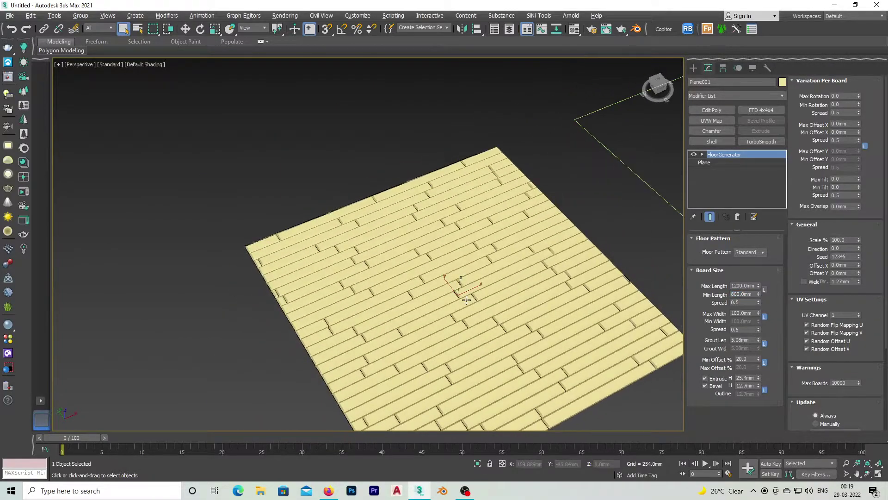
scroll(467, 300, up, 4)
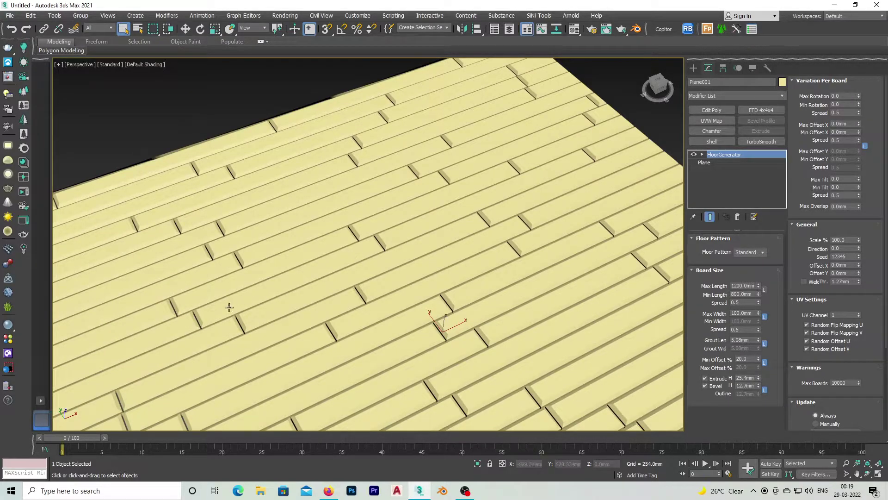
scroll(278, 289, down, 5)
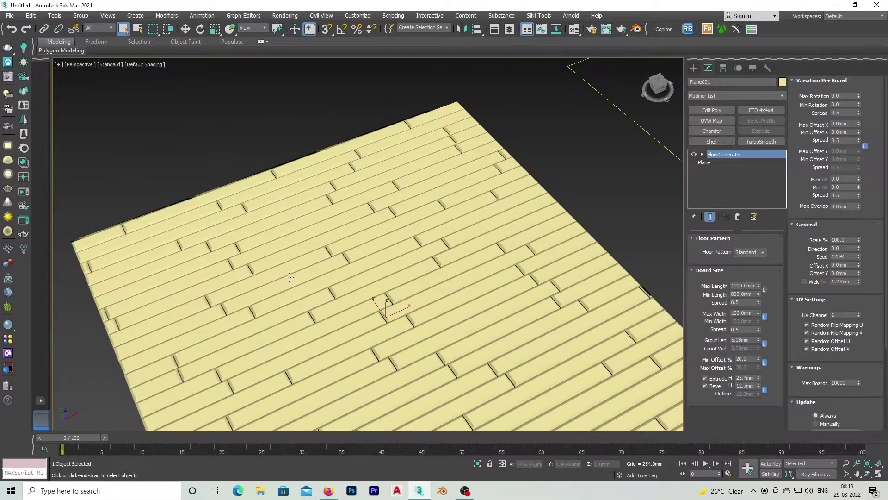
scroll(354, 239, down, 3)
middle_drag(353, 296, 377, 250)
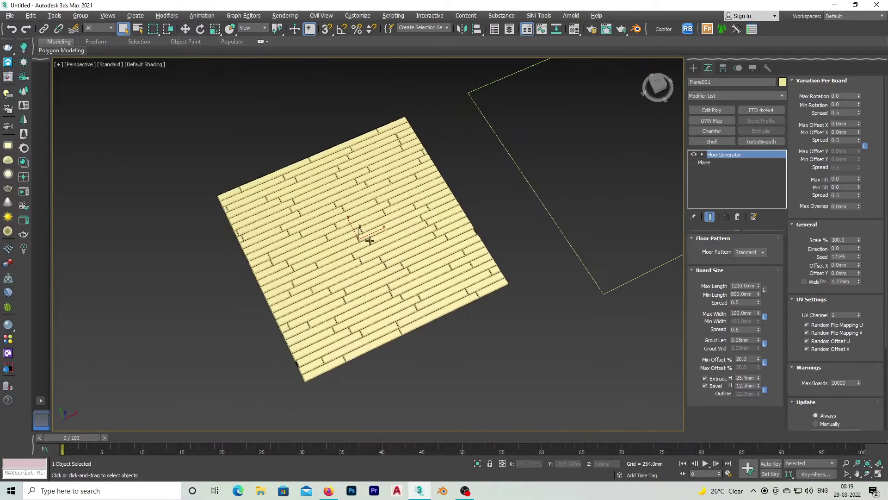
scroll(361, 208, up, 3)
scroll(461, 232, up, 2)
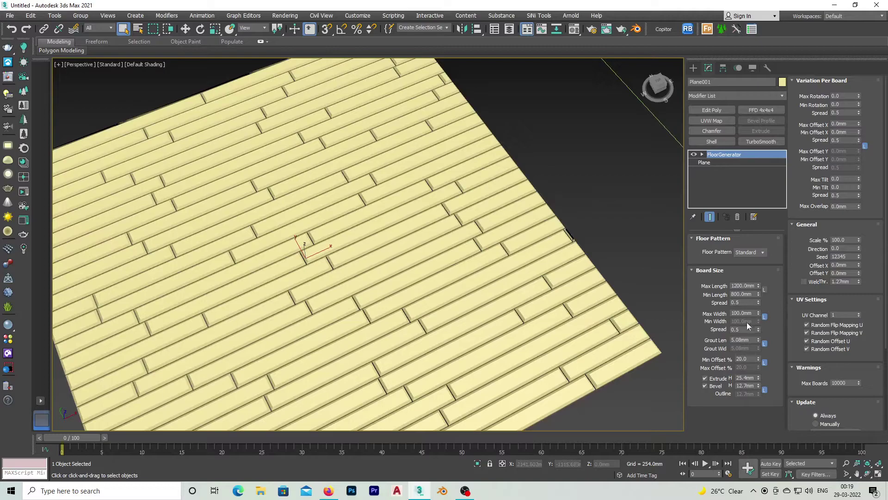
scroll(522, 310, down, 2)
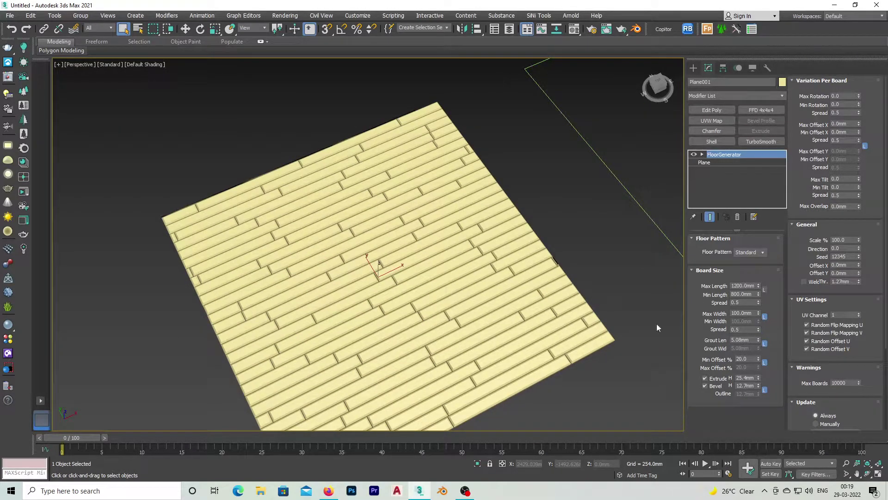
scroll(579, 261, up, 5)
scroll(580, 261, up, 3)
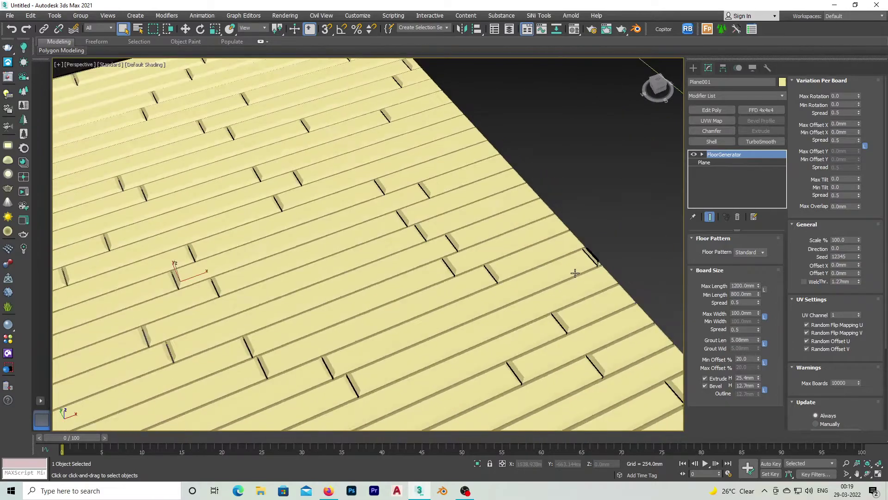
scroll(534, 319, down, 4)
mouse_move(398, 302)
alt+middle_down()
mouse_move(418, 276)
mouse_move(383, 306)
mouse_move(396, 300)
alt+middle_up()
scroll(398, 298, up, 8)
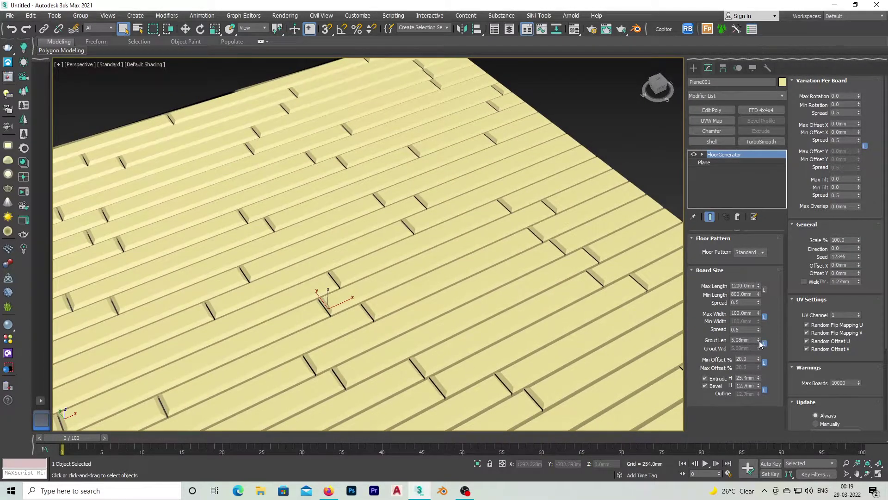
middle_drag(385, 296, 481, 275)
scroll(471, 269, down, 3)
scroll(481, 284, up, 3)
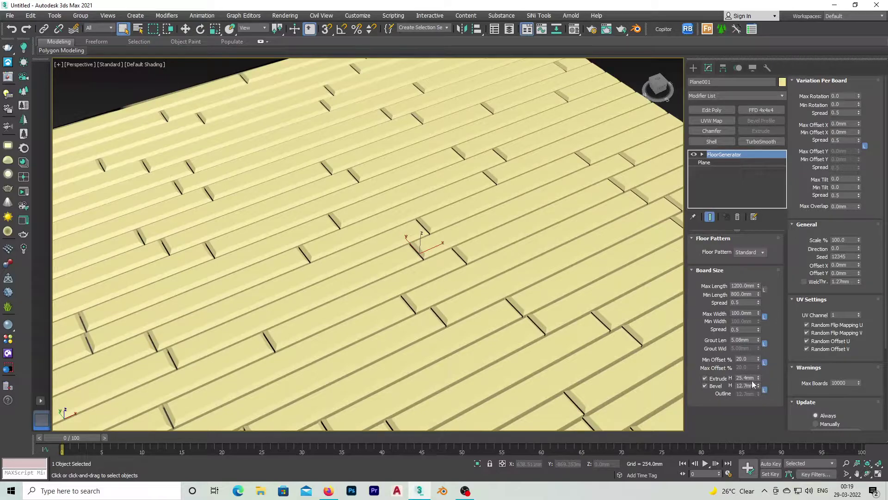
scroll(505, 333, down, 2)
scroll(531, 307, up, 6)
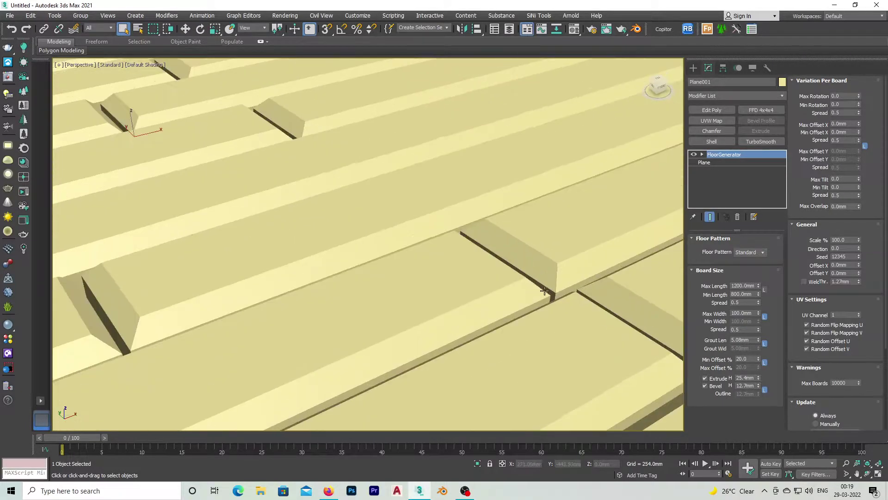
scroll(566, 279, up, 5)
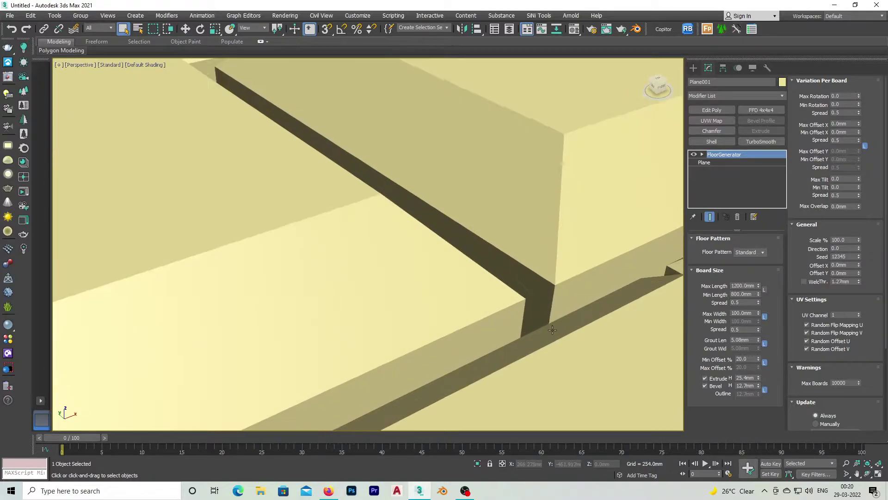
scroll(552, 296, down, 12)
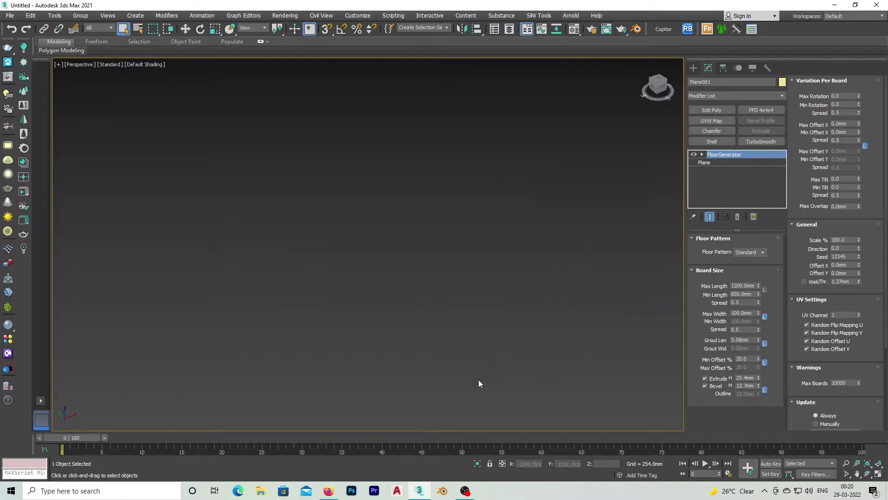
scroll(468, 359, up, 14)
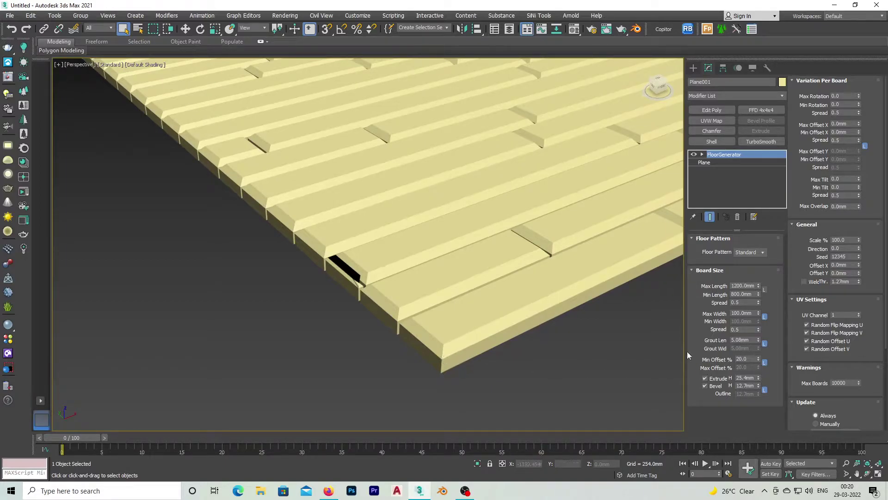
Set FloorGenerator Extrude H to 2 mm and Bevel H to 2 mm
double_click(744, 378)
text(2)
key(Tab)
text(2)
key(Return)
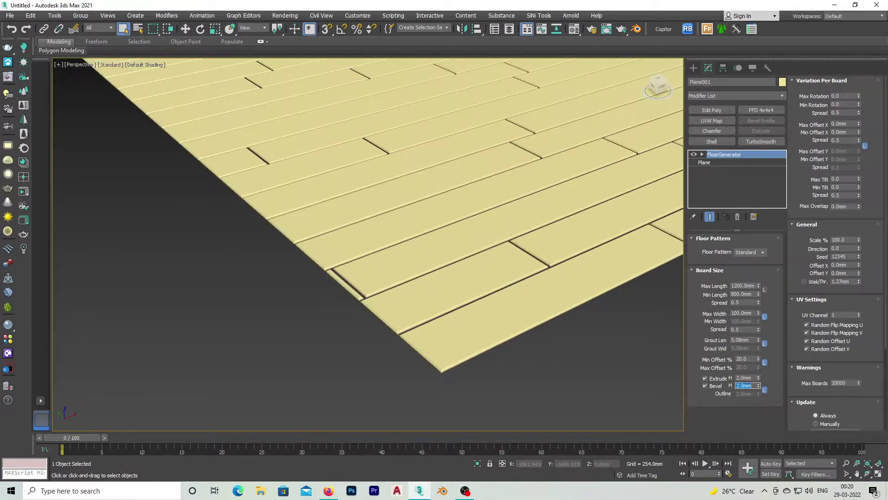
scroll(558, 260, up, 6)
scroll(529, 270, down, 6)
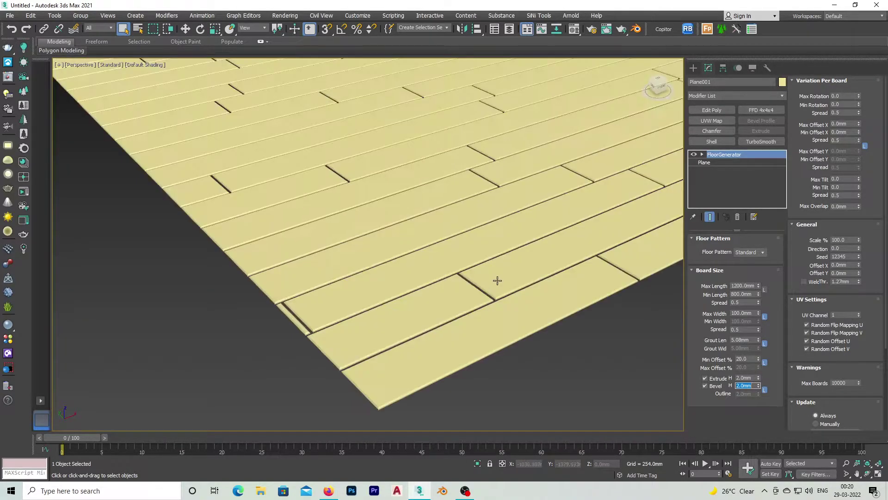
middle_drag(497, 272, 509, 319)
scroll(462, 265, down, 5)
scroll(456, 248, up, 4)
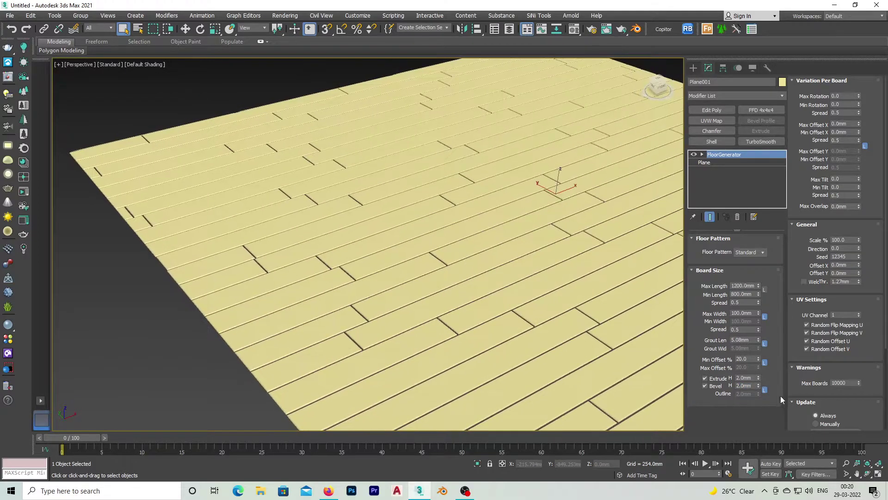
scroll(491, 333, up, 4)
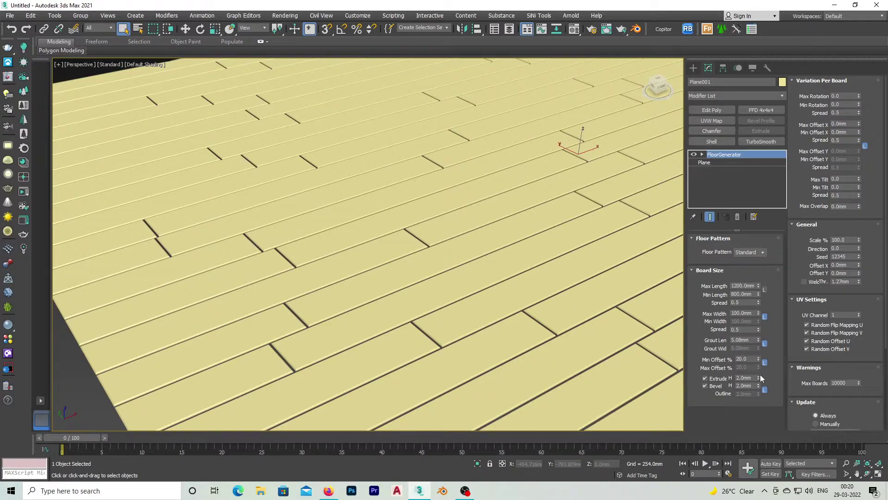
scroll(541, 317, up, 3)
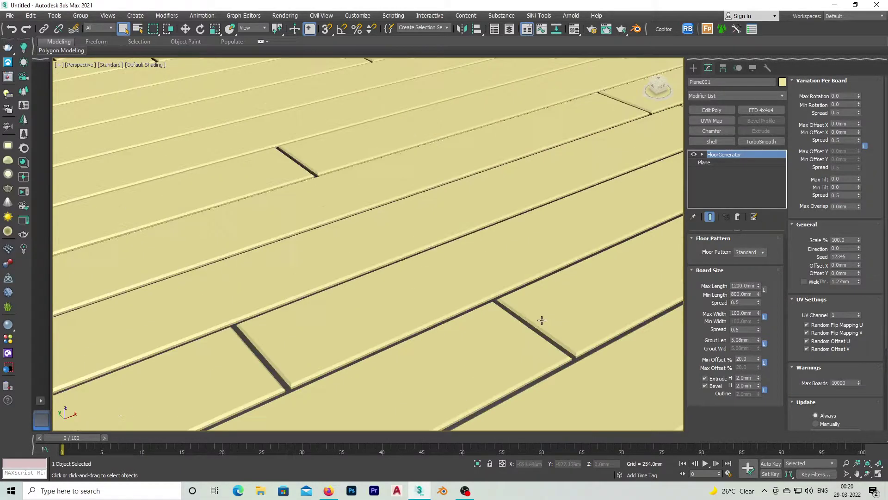
Reset Grout Len to zero, then preview progressively wider grout gaps between the boards
right_click(759, 341)
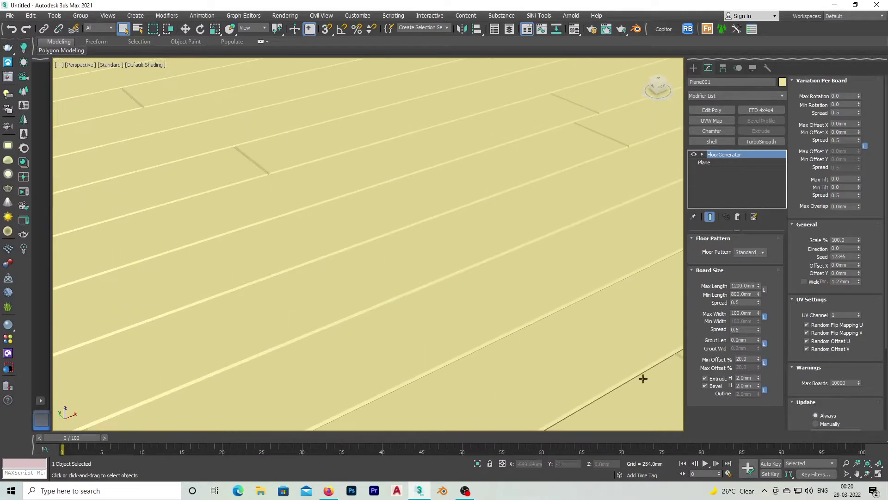
scroll(550, 319, down, 5)
scroll(555, 336, up, 1)
scroll(554, 337, up, 5)
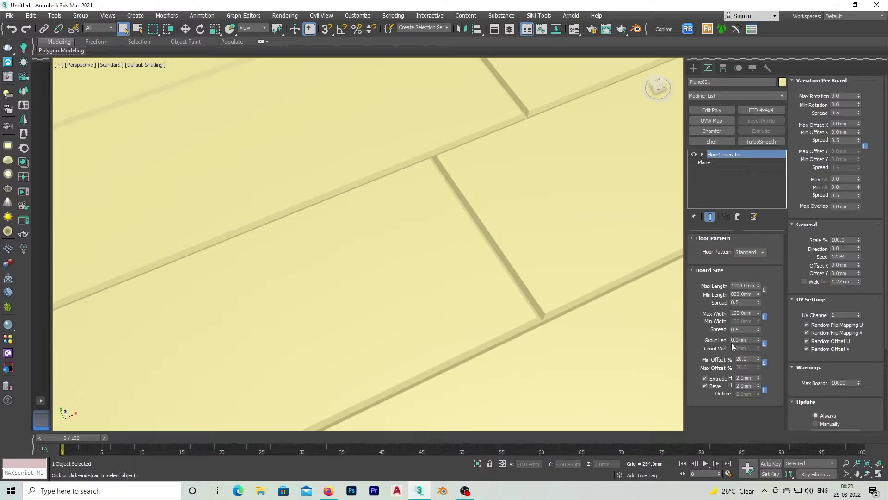
click(759, 339)
click(759, 339)
click(759, 339)
click(758, 339)
click(759, 339)
click(759, 339)
scroll(472, 333, down, 5)
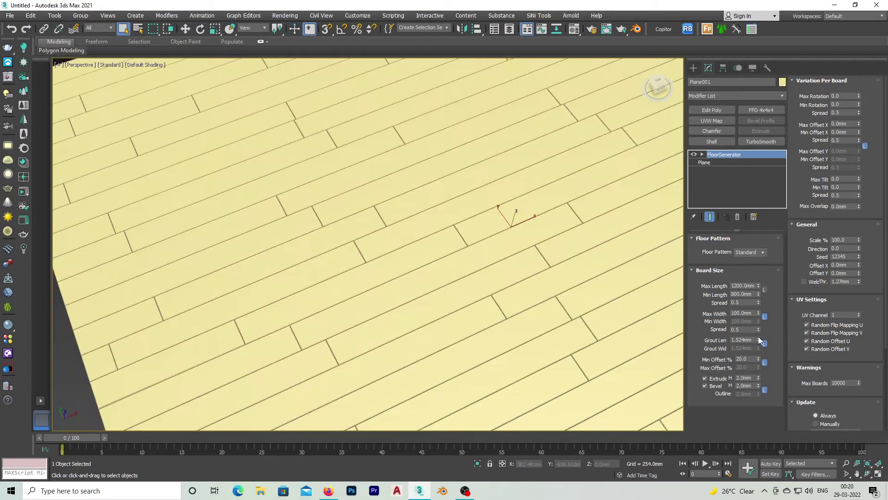
drag(759, 341, 589, 342)
Enter a 0.5 mm grout length and deselect the floor plane
text(0.5)
key(Return)
scroll(467, 311, up, 5)
scroll(417, 231, down, 15)
scroll(439, 222, up, 8)
click(603, 144)
Select Plane001 to show its FloorGenerator parameters and orbit to a flatter view of the floor
scroll(541, 182, down, 3)
alt+middle_drag(541, 183, 526, 203)
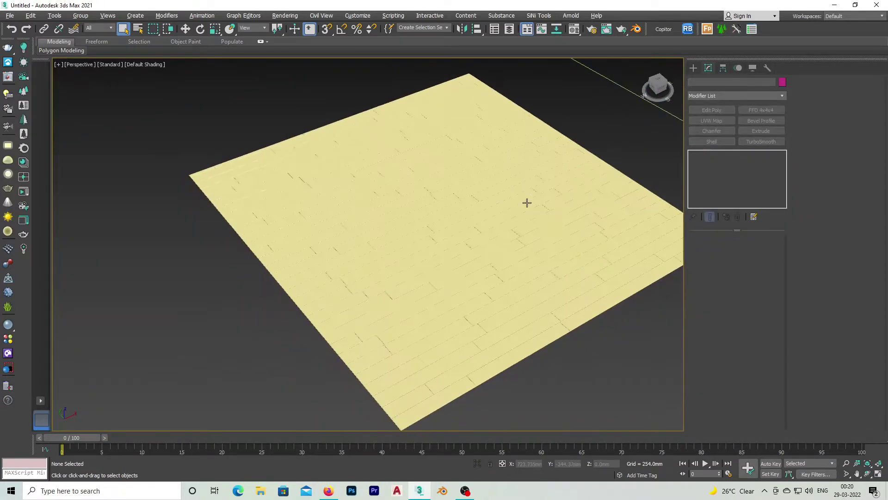
click(526, 203)
scroll(575, 161, down, 1)
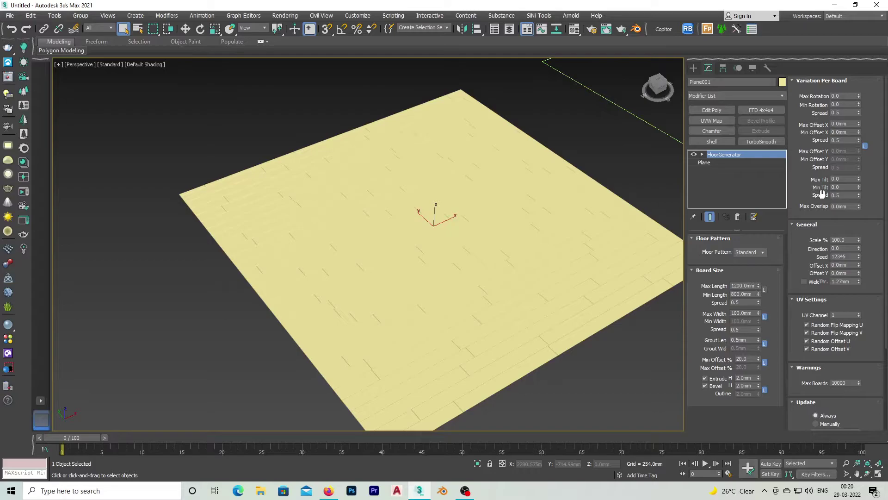
scroll(569, 220, up, 1)
scroll(569, 219, down, 1)
mouse_move(567, 218)
alt+middle_down()
mouse_move(575, 194)
mouse_move(562, 210)
alt+middle_up()
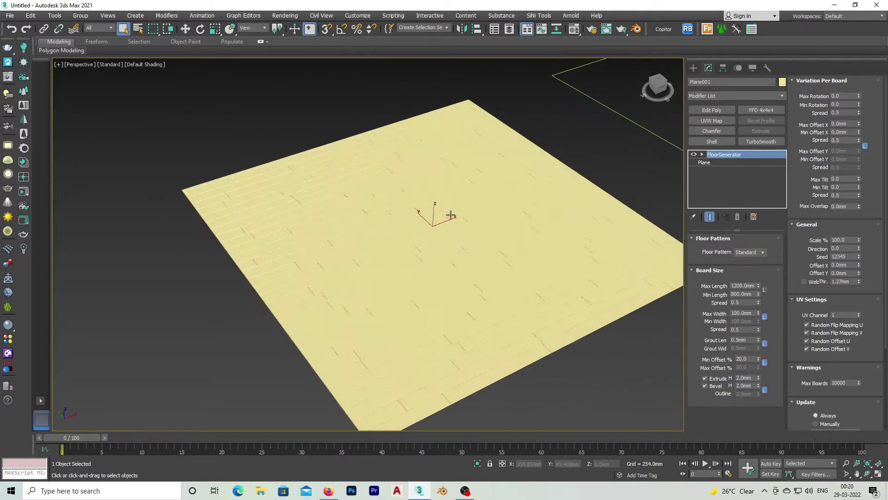
scroll(452, 214, up, 5)
scroll(454, 252, up, 3)
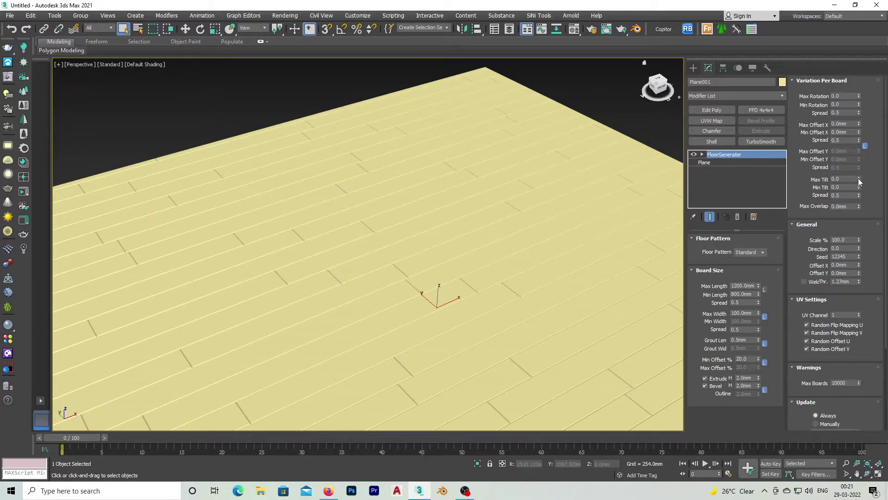
drag(858, 177, 868, 156)
alt+middle_drag(507, 183, 522, 195)
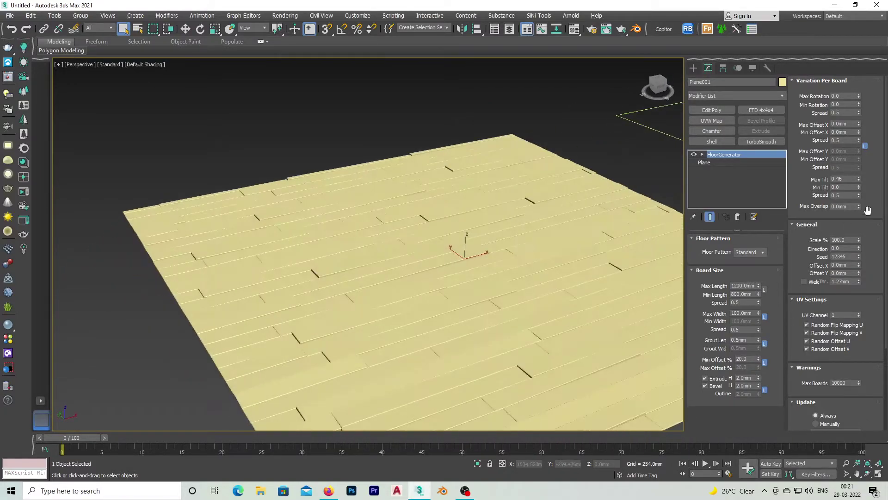
right_click(858, 179)
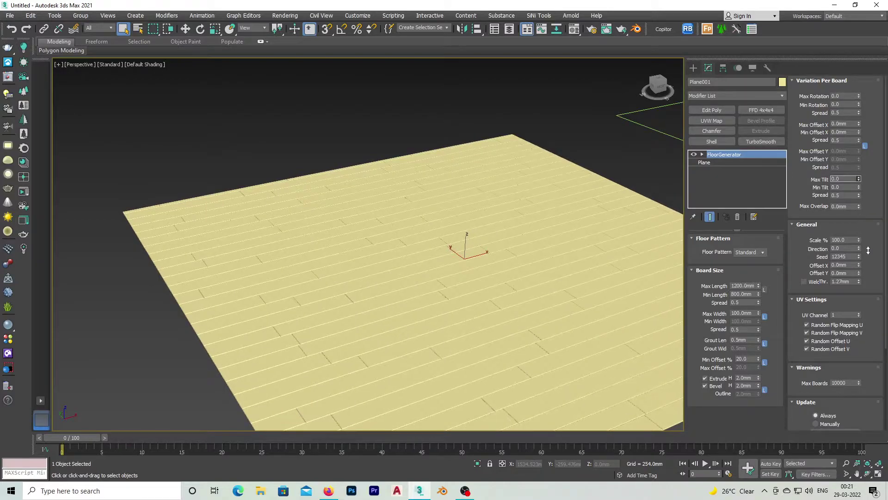
alt+middle_drag(442, 231, 447, 240)
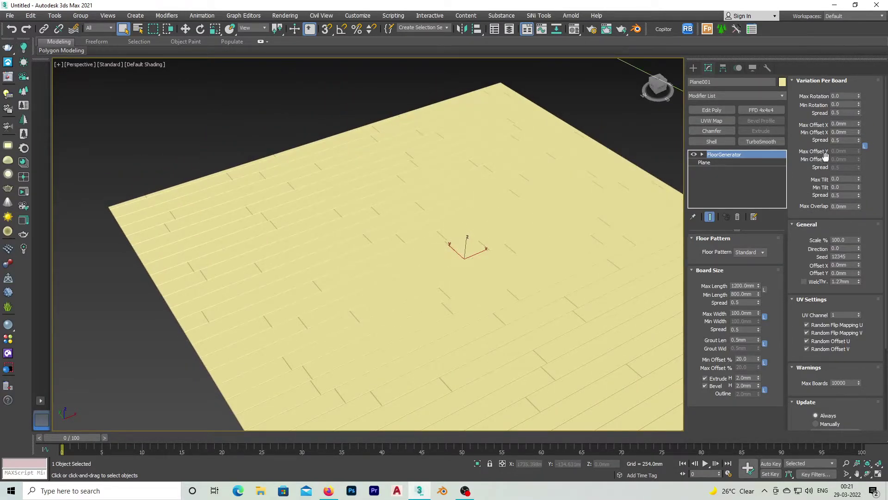
scroll(390, 222, up, 4)
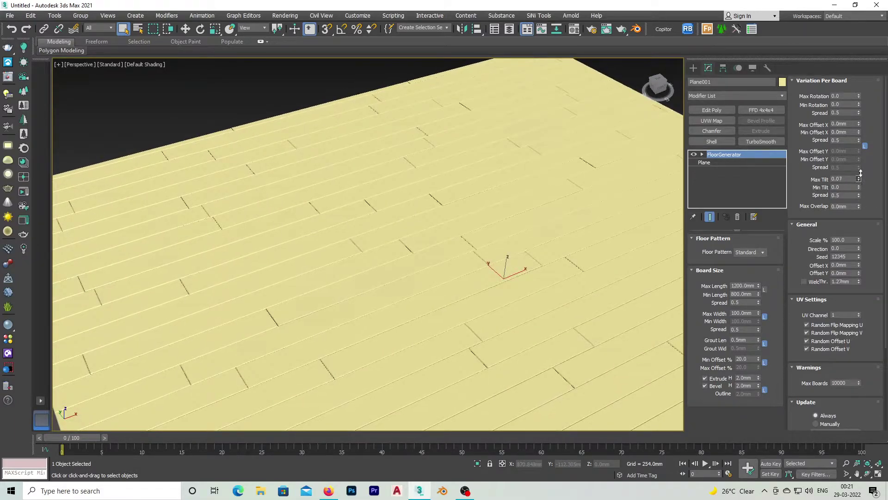
drag(860, 175, 862, 155)
drag(859, 185, 872, 216)
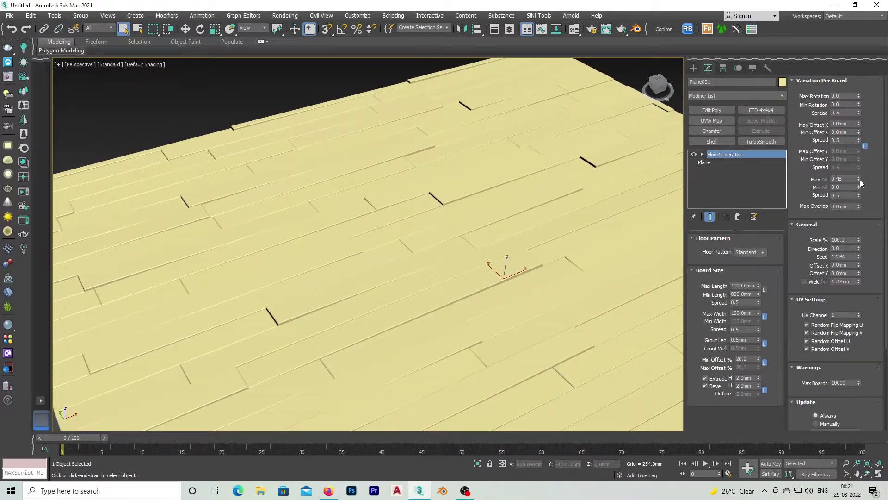
right_click(858, 180)
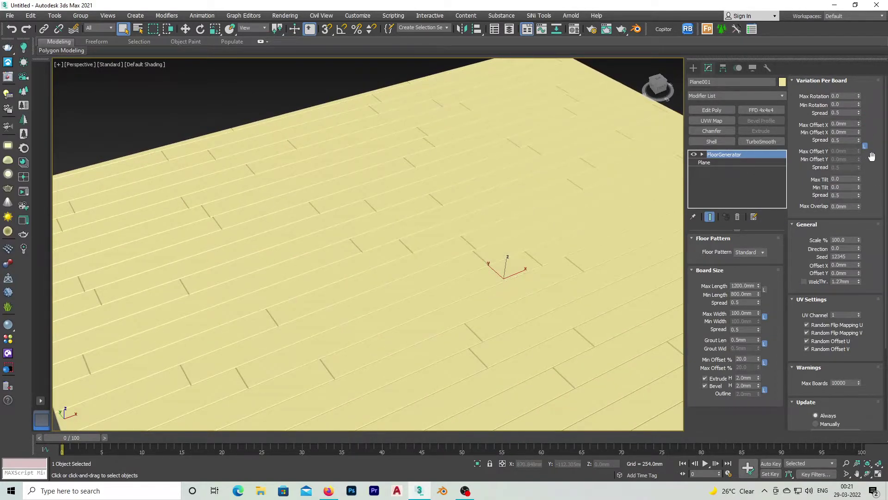
scroll(869, 171, down, 3)
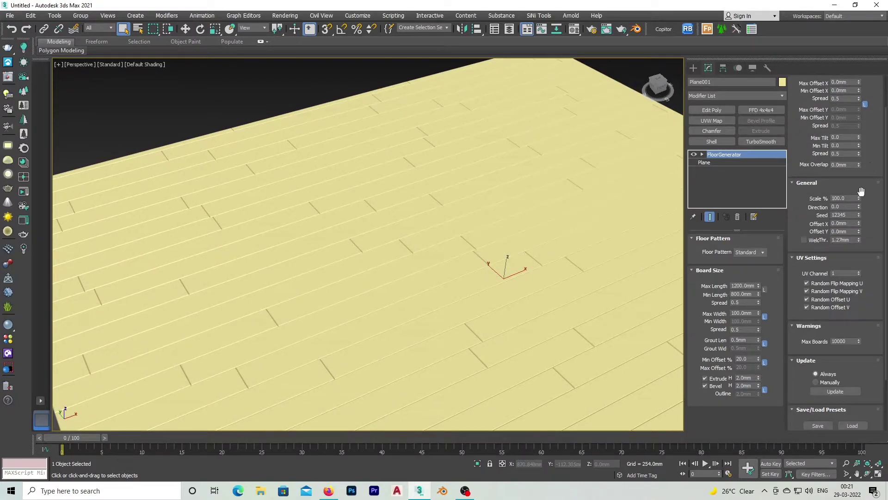
Set the board Scale % to 150, then reset it to 0, triggering the too-many-boards warning
scroll(469, 213, down, 5)
scroll(601, 201, up, 3)
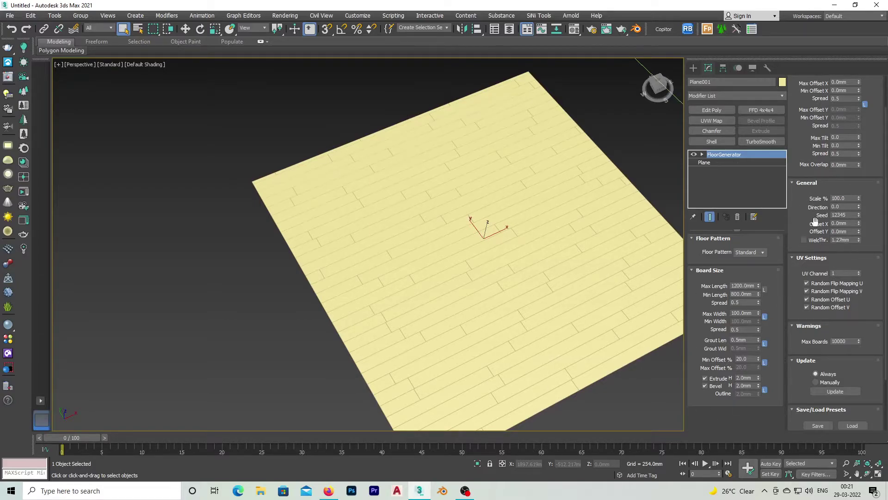
scroll(819, 185, up, 1)
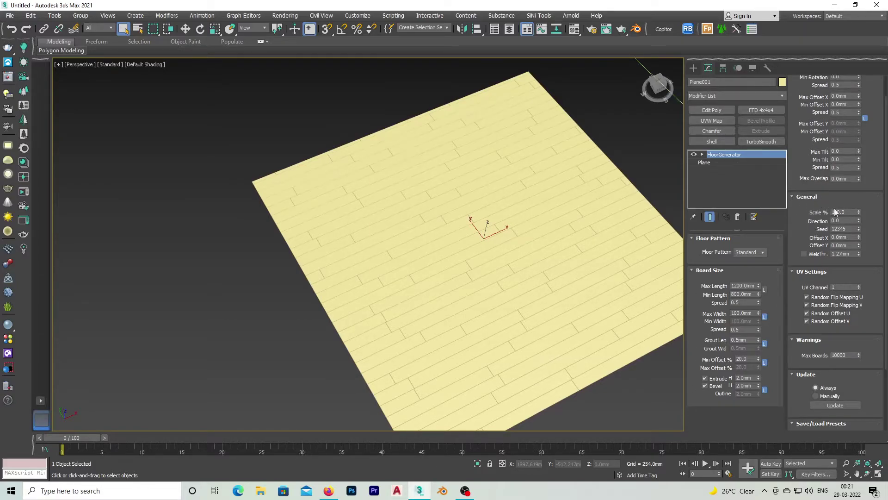
click(850, 213)
text(150)
key(Return)
scroll(518, 227, up, 3)
scroll(518, 228, down, 4)
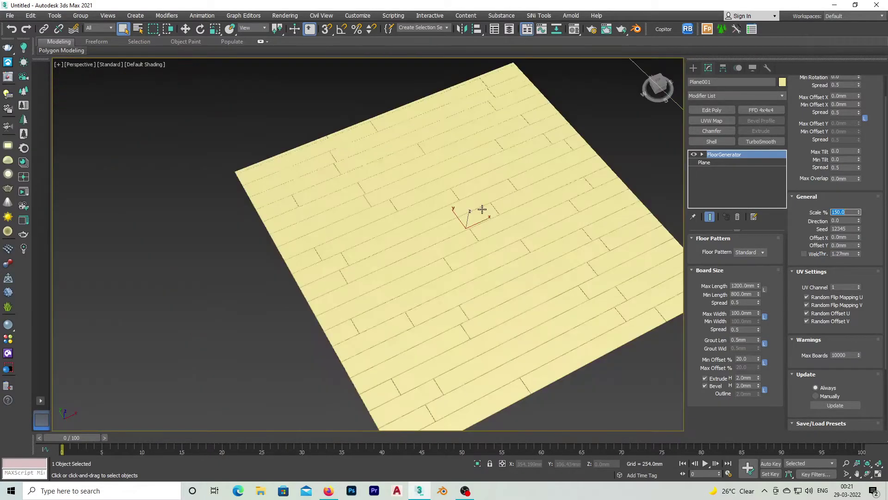
right_click(859, 215)
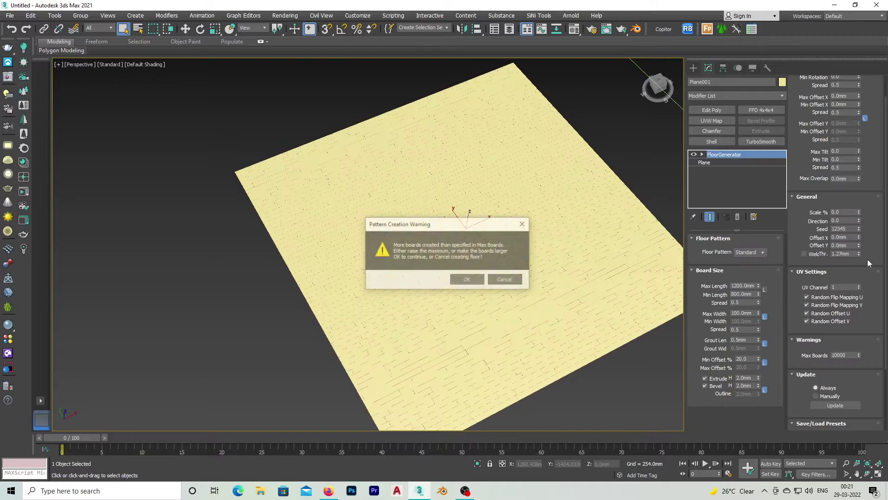
Dismiss the Pattern Creation Warning with OK
click(467, 279)
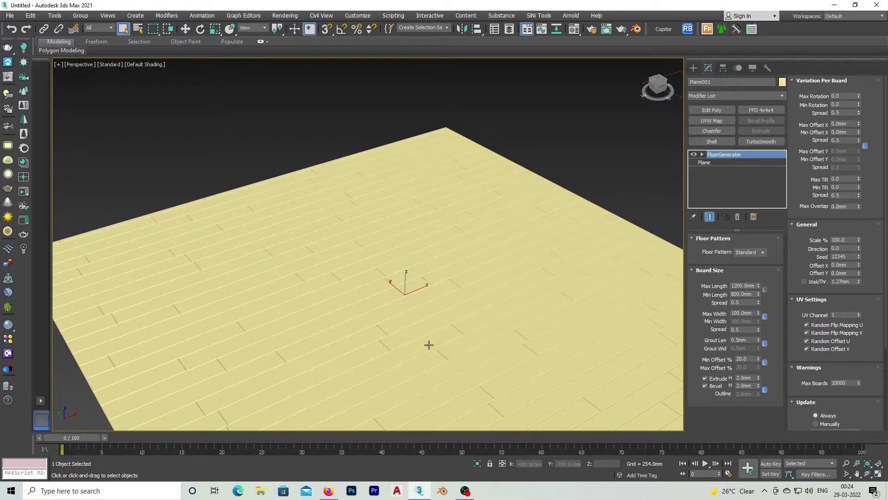
Lock Min Length to the 1200 mm Max Length in the Board Size rollout
alt+middle_drag(424, 353, 424, 341)
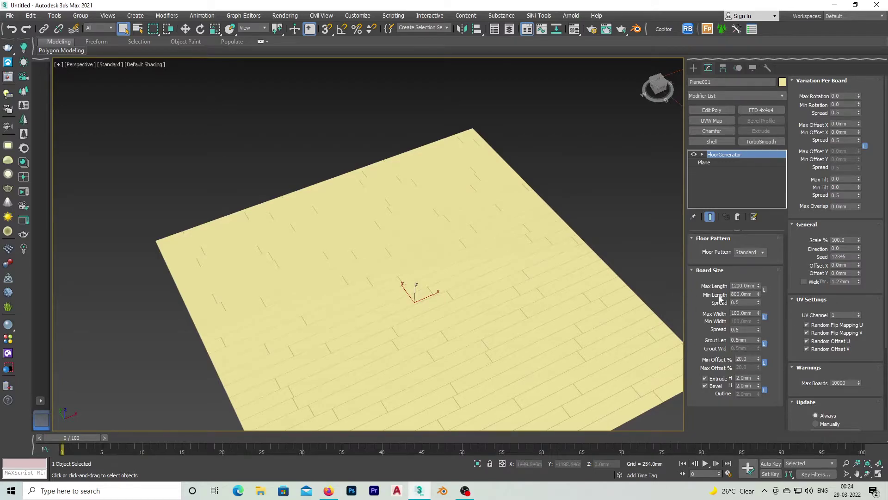
click(765, 289)
scroll(407, 293, up, 3)
scroll(324, 287, down, 3)
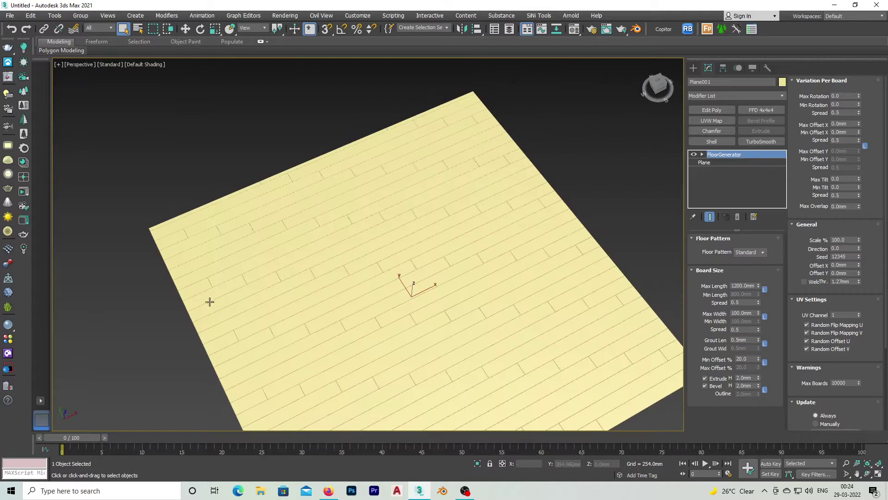
scroll(446, 269, down, 5)
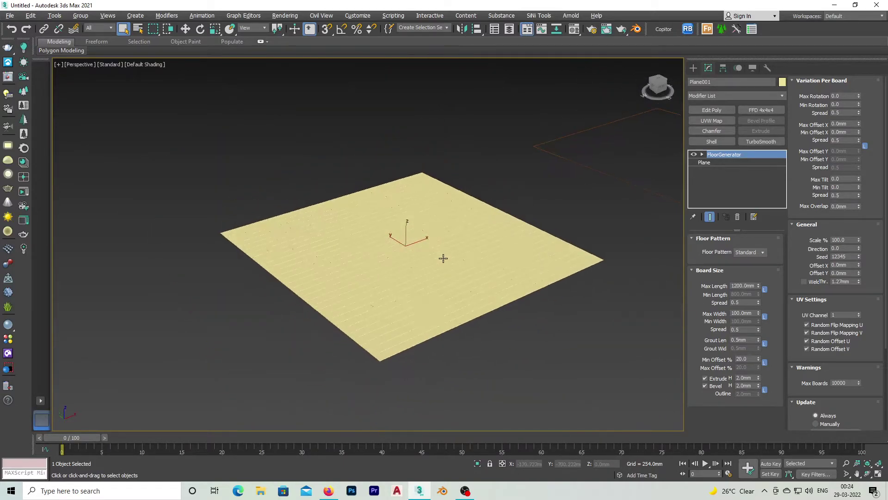
scroll(443, 255, up, 5)
scroll(471, 292, down, 1)
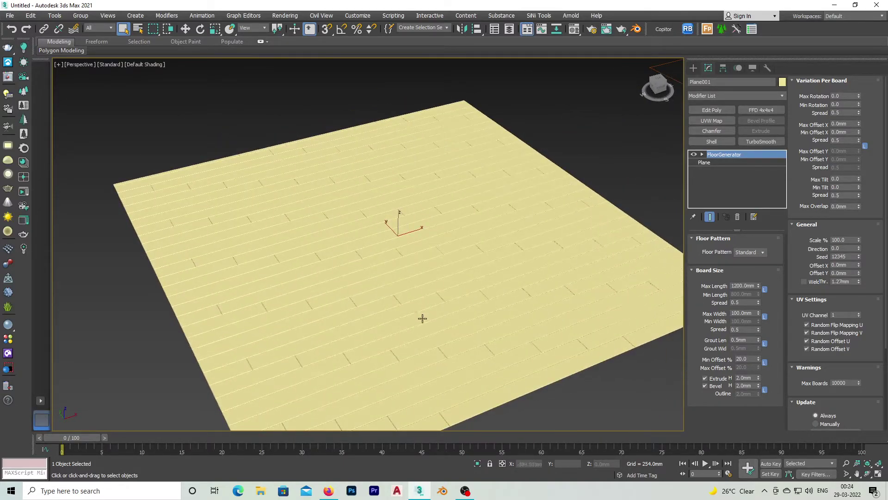
Set the board Max Offset % to 40
double_click(748, 359)
double_click(753, 367)
text(40)
key(Return)
right_click(614, 283)
alt+middle_drag(351, 221, 353, 240)
middle_drag(438, 196, 426, 252)
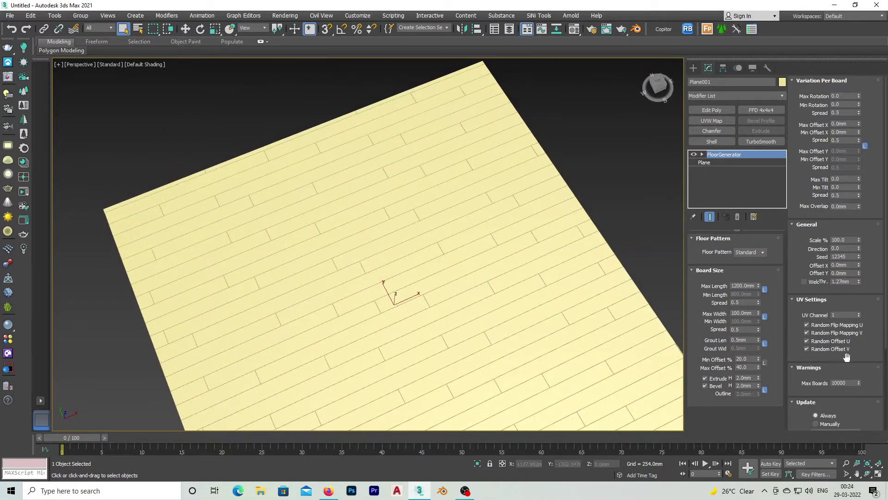
Set Min Offset % to 10 and inspect the staggered plank end joints
double_click(748, 358)
text(10)
key(Return)
scroll(519, 325, down, 5)
alt+middle_drag(519, 325, 579, 250)
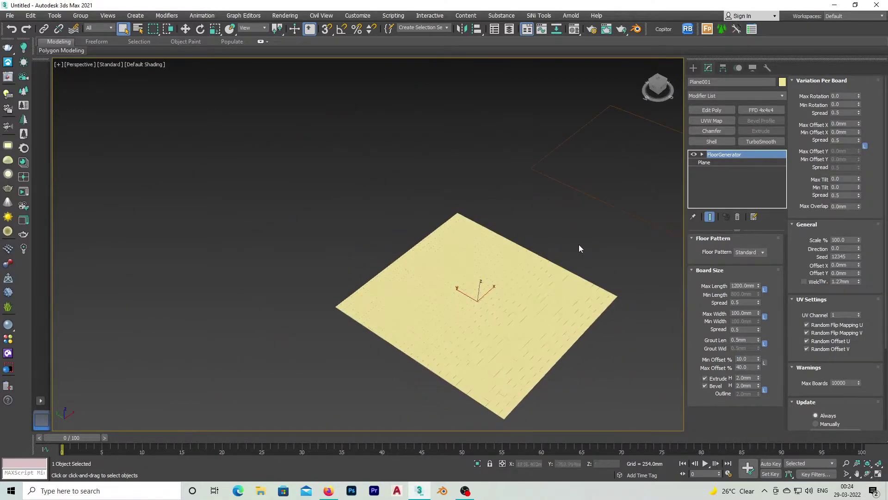
click(579, 246)
click(493, 339)
scroll(531, 337, up, 4)
alt+middle_drag(531, 337, 448, 250)
scroll(497, 318, up, 3)
alt+middle_drag(522, 266, 526, 308)
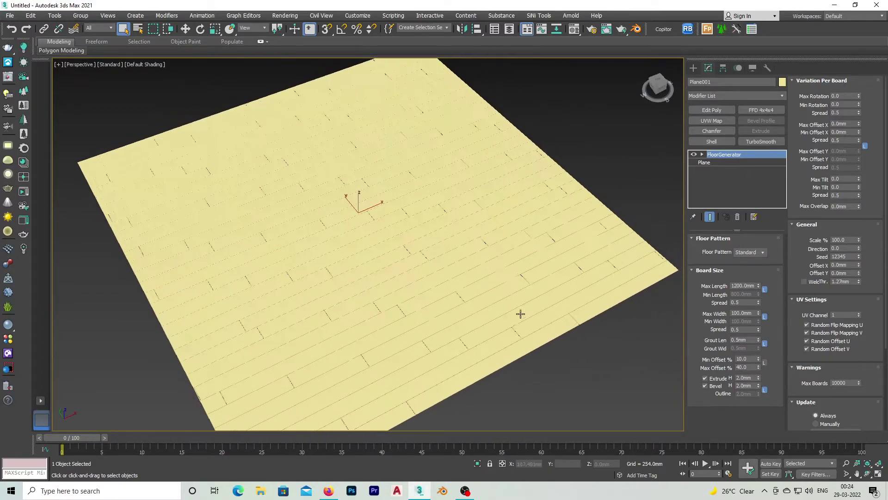
scroll(533, 285, down, 5)
middle_drag(542, 263, 516, 308)
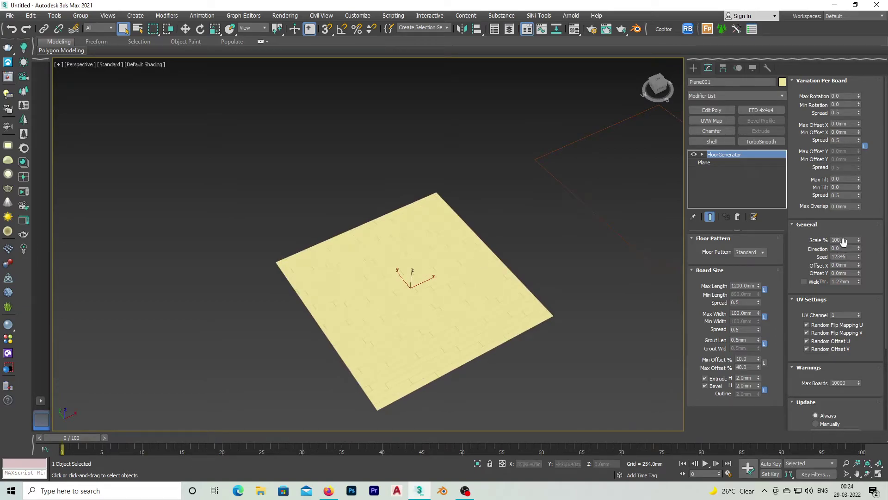
scroll(556, 291, up, 2)
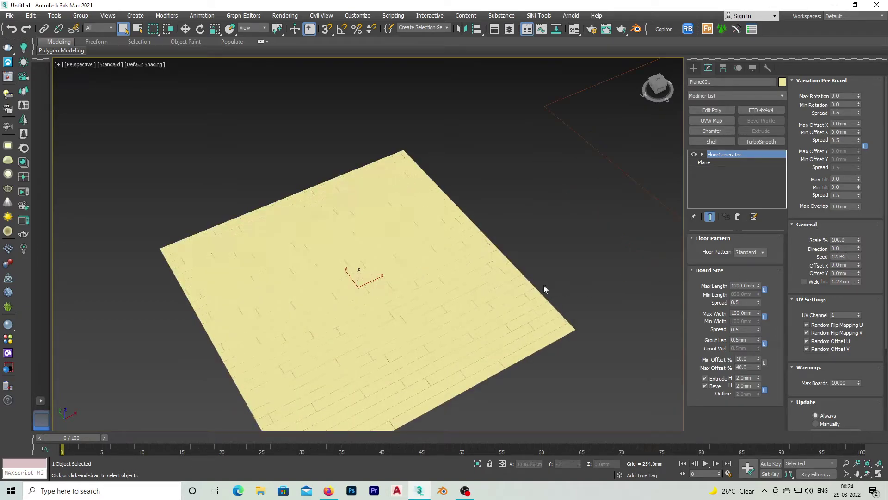
click(845, 248)
click(851, 240)
click(859, 250)
drag(859, 251, 754, 86)
scroll(296, 277, up, 5)
middle_drag(297, 276, 287, 234)
scroll(288, 232, down, 5)
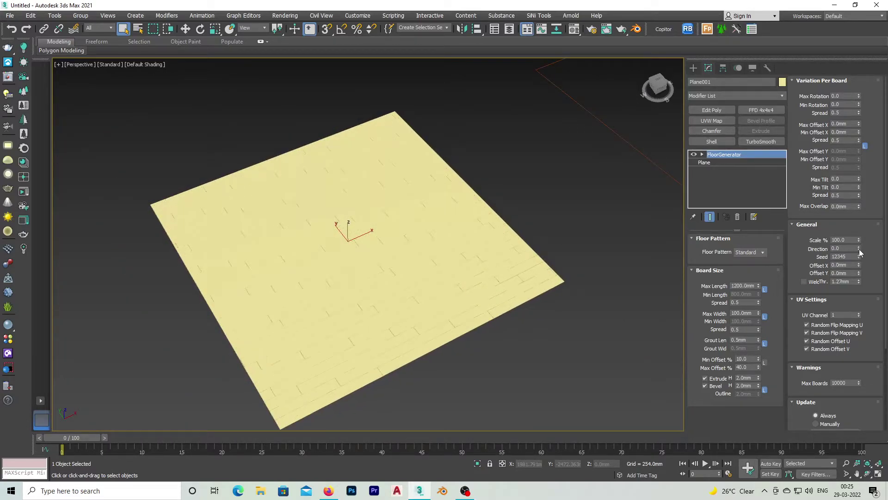
drag(859, 266, 848, 56)
drag(733, 298, 723, 115)
drag(801, 185, 322, 167)
drag(885, 231, 883, 323)
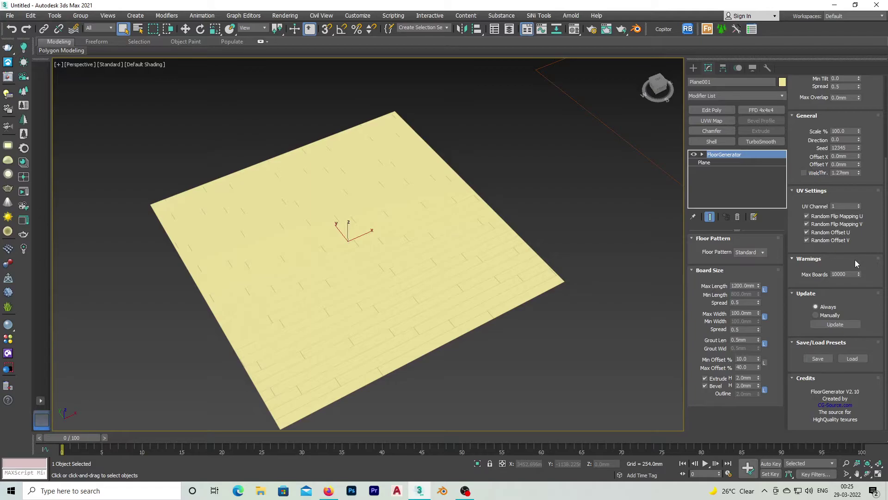
scroll(441, 264, down, 3)
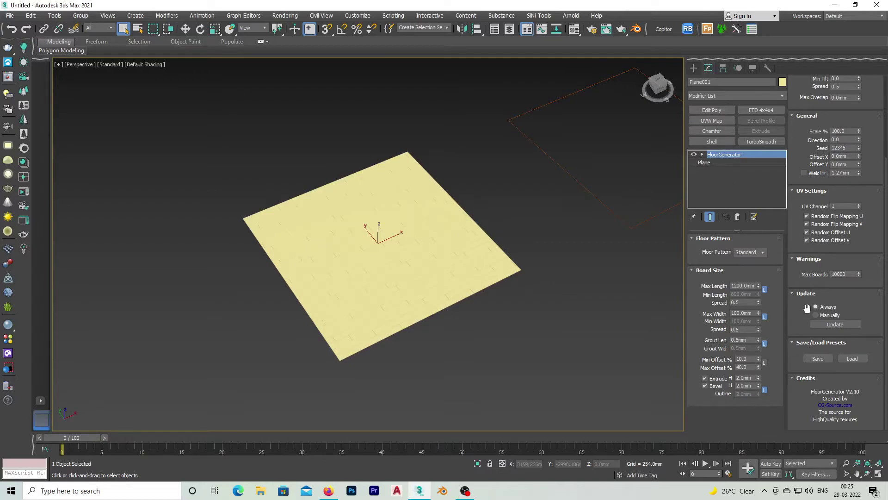
scroll(416, 365, up, 3)
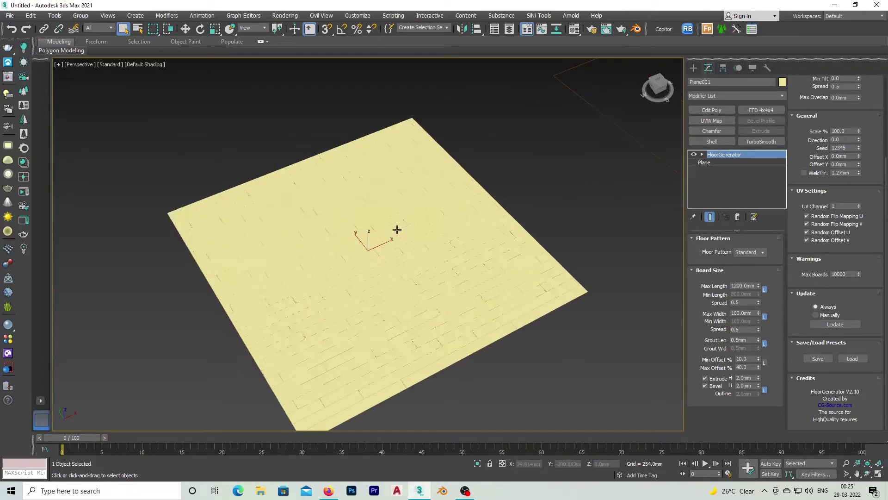
click(816, 315)
double_click(750, 285)
text(1)
click(843, 323)
click(824, 307)
double_click(745, 286)
text(12)
key(Return)
click(854, 324)
click(818, 360)
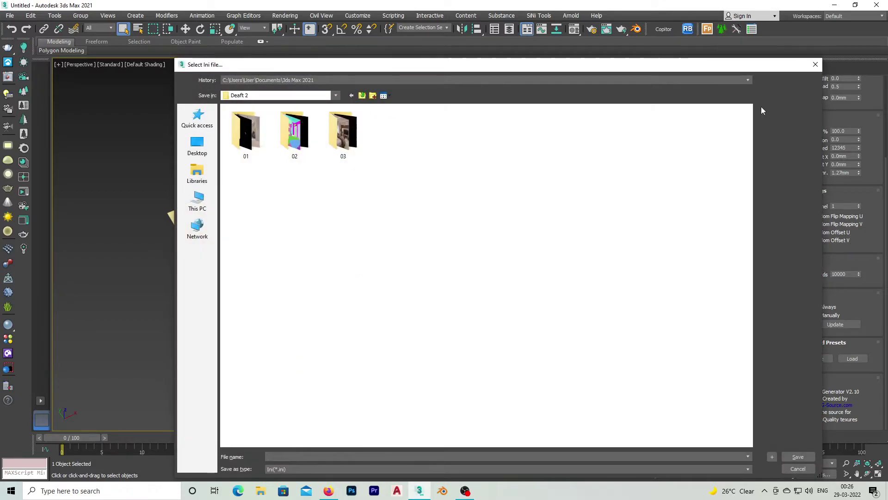
click(816, 64)
click(538, 216)
middle_drag(507, 235, 469, 236)
click(409, 242)
scroll(322, 249, up, 3)
scroll(347, 240, down, 3)
middle_drag(322, 250, 391, 238)
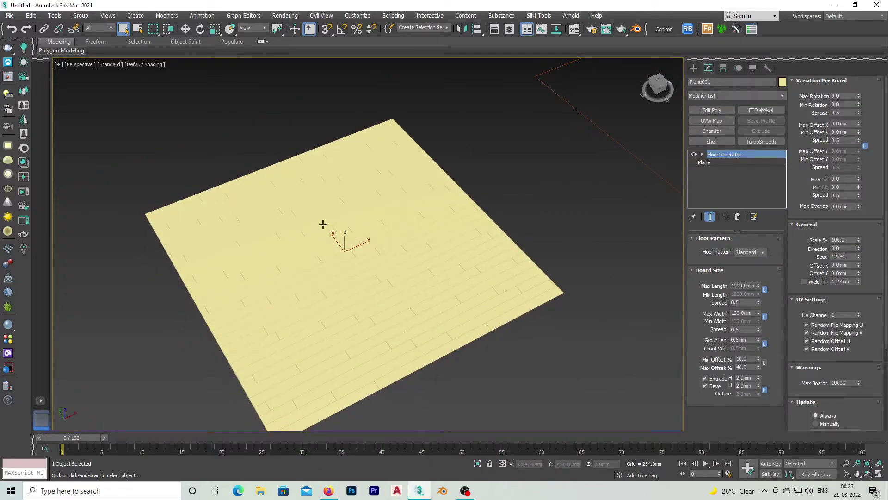
Try the Herringbone and Chevron floor patterns, ending on Herringbone
click(763, 253)
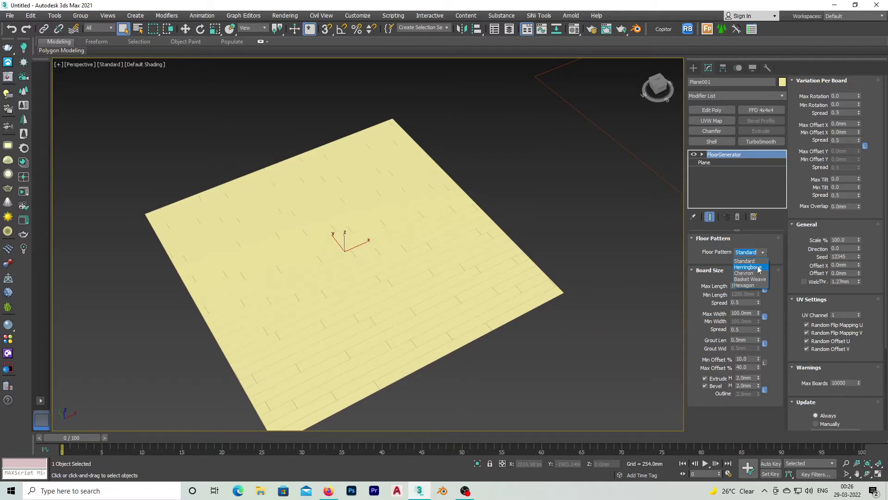
click(759, 267)
scroll(398, 226, up, 3)
scroll(398, 226, down, 3)
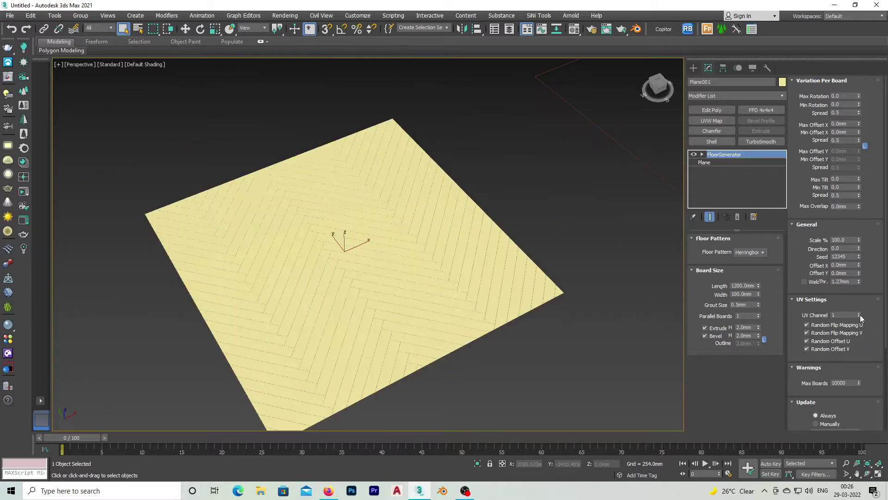
click(766, 252)
click(754, 276)
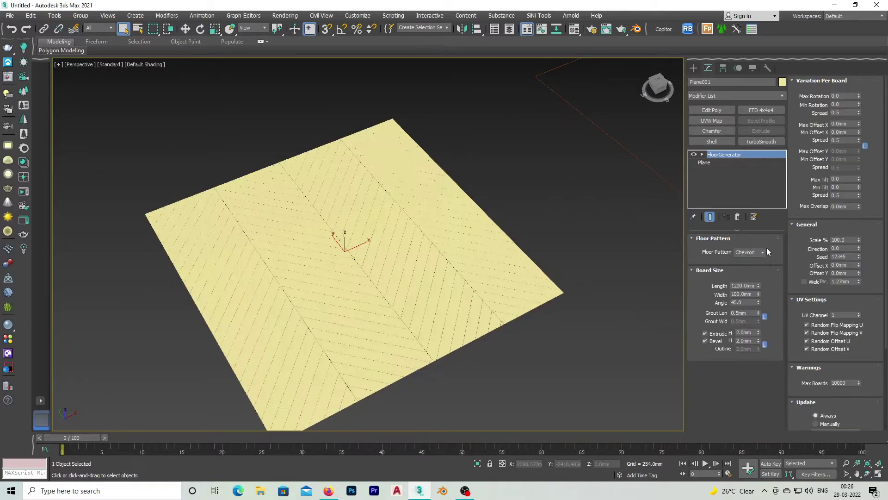
click(764, 252)
click(755, 274)
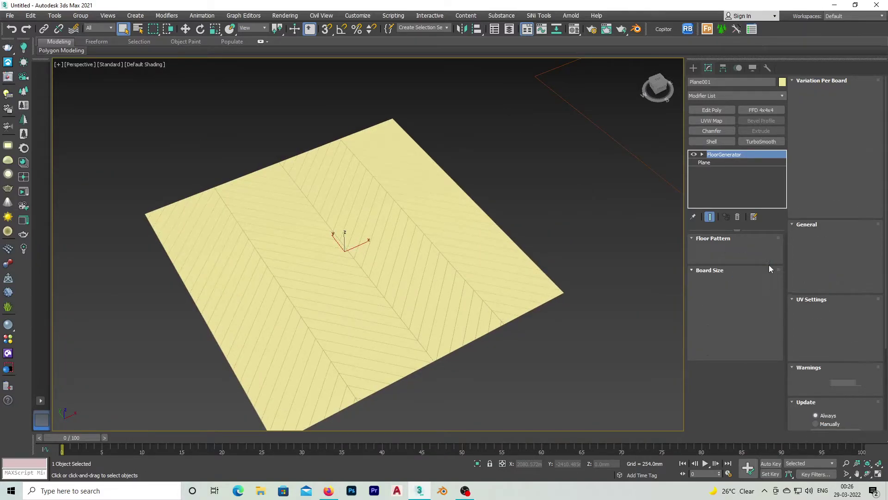
click(762, 252)
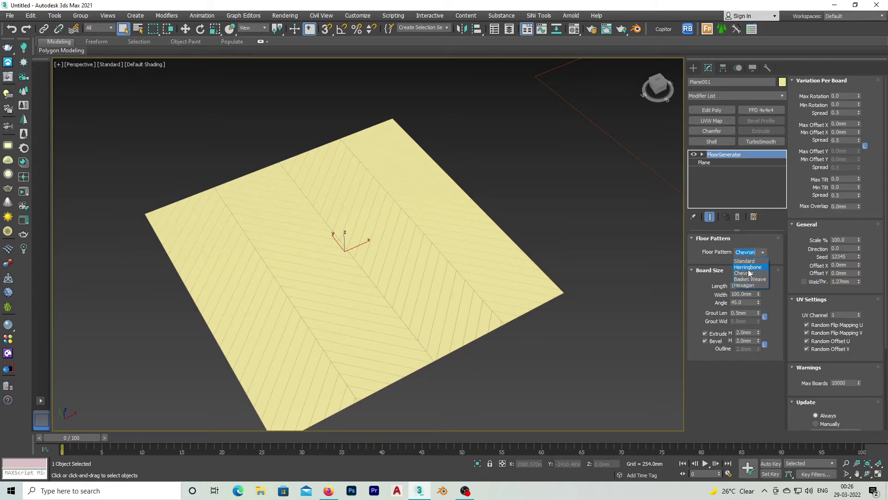
click(750, 263)
scroll(346, 270, up, 10)
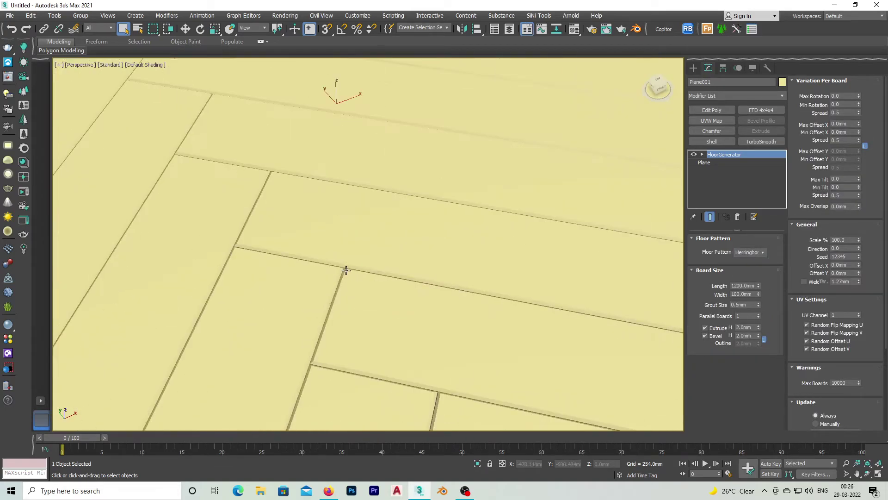
scroll(346, 270, down, 10)
alt+middle_drag(361, 299, 733, 262)
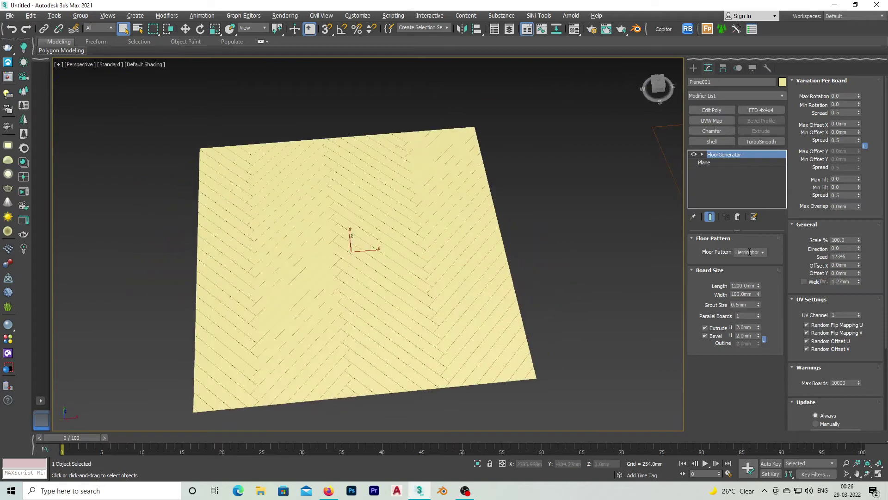
Return the floor to the Standard pattern
click(762, 253)
click(748, 261)
alt+middle_drag(347, 284, 413, 256)
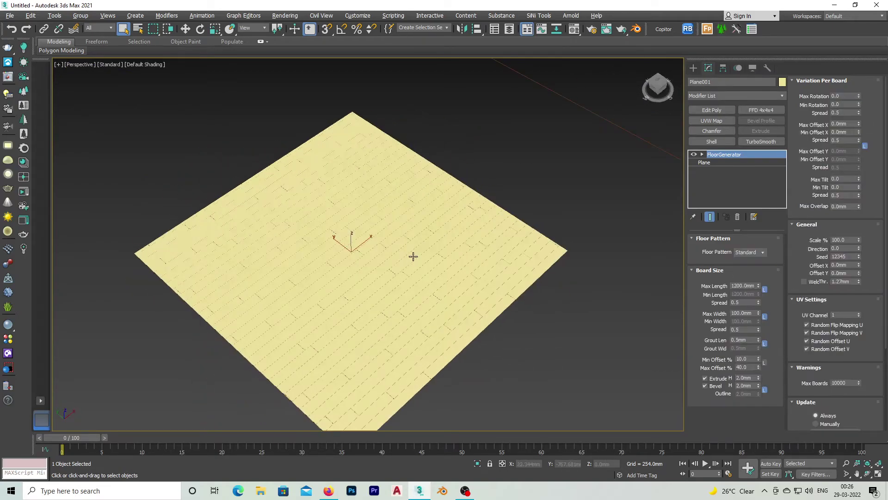
scroll(382, 246, up, 7)
scroll(432, 238, down, 4)
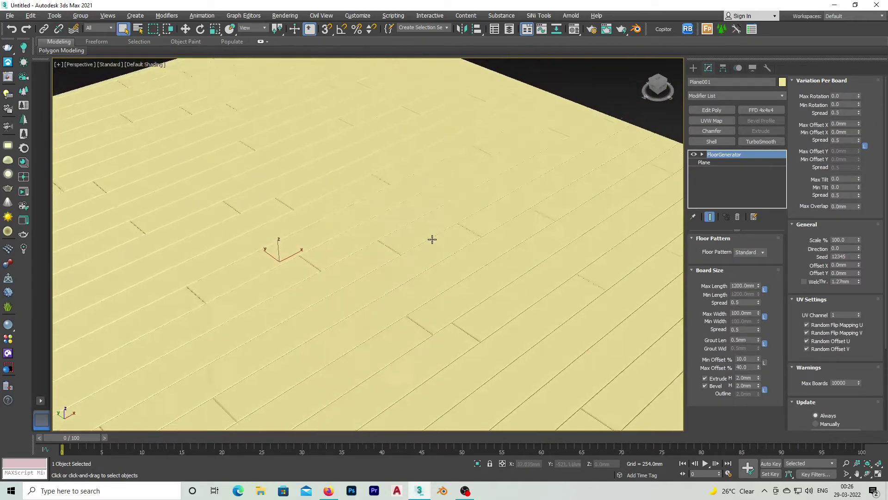
Switch to the Hexagon pattern with a 100 mm radius, then deselect the plane
click(763, 252)
click(752, 289)
alt+middle_drag(440, 296, 441, 310)
text(1)
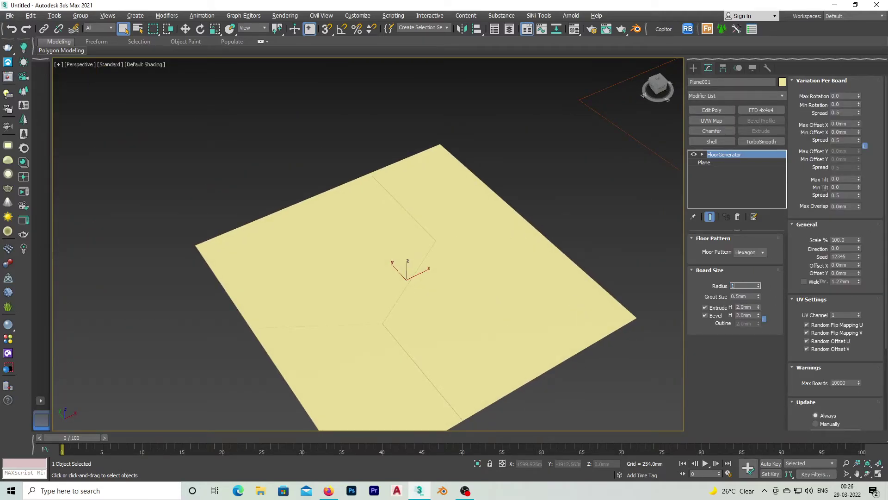
text(00)
key(Return)
scroll(478, 266, up, 5)
mouse_move(472, 264)
alt+middle_down()
mouse_move(491, 252)
mouse_move(480, 252)
alt+middle_up()
scroll(470, 304, down, 2)
scroll(470, 303, down, 5)
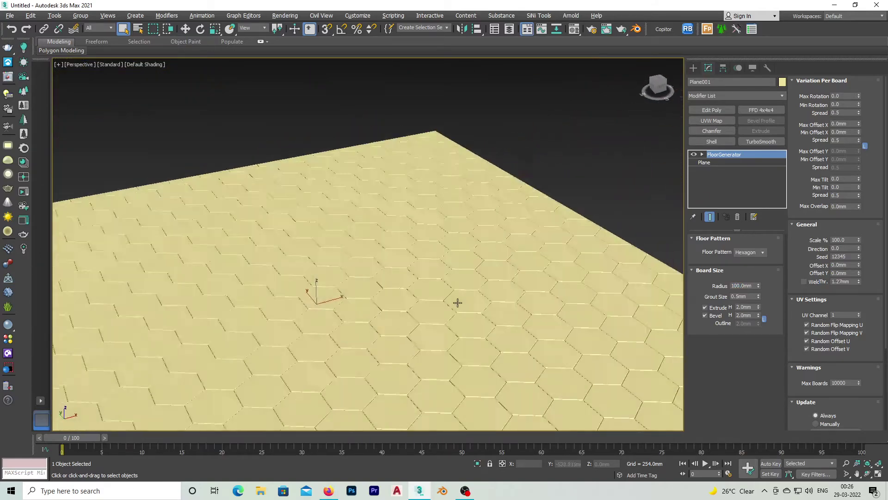
scroll(437, 298, up, 5)
middle_drag(439, 294, 361, 361)
click(551, 277)
middle_drag(561, 245, 379, 337)
scroll(465, 246, down, 3)
alt+middle_drag(464, 252, 448, 292)
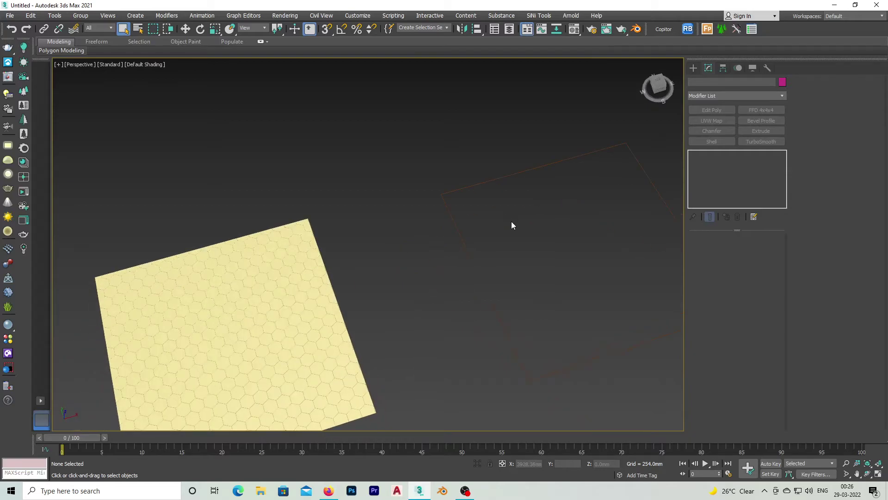
Select the Rectangle001 spline
scroll(380, 269, down, 3)
scroll(414, 296, up, 3)
click(432, 210)
click(467, 160)
click(623, 215)
click(472, 238)
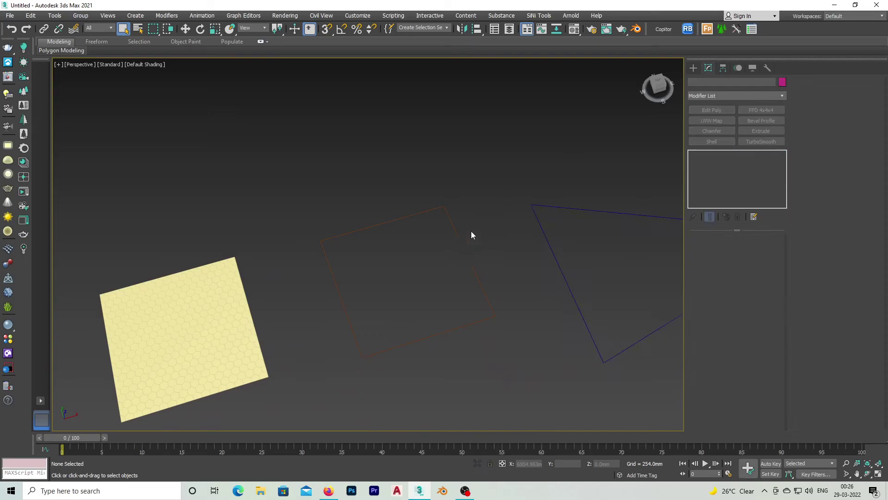
scroll(389, 199, up, 5)
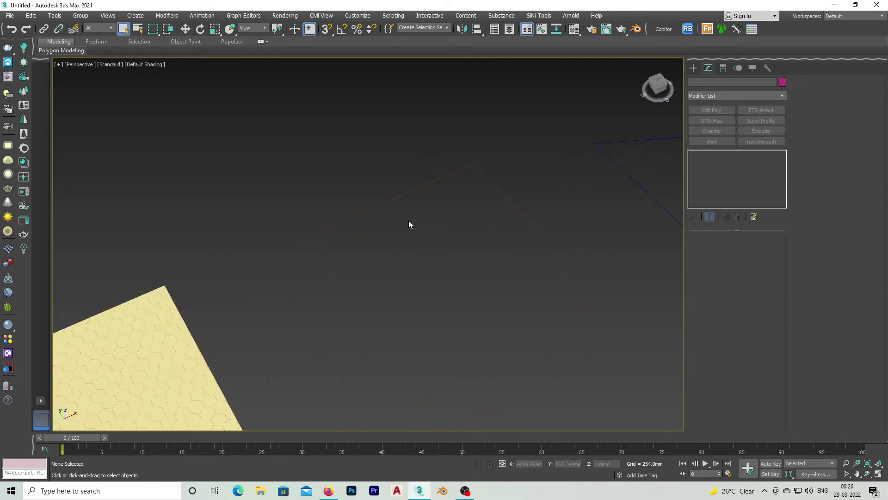
click(449, 187)
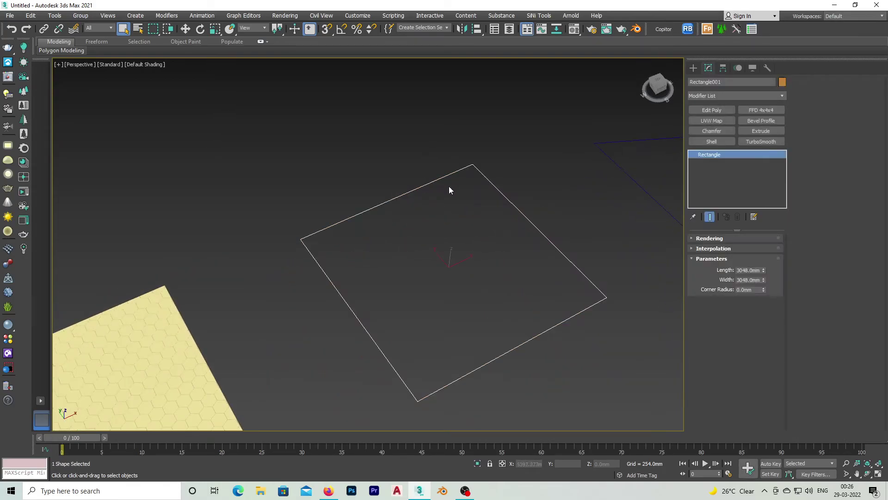
Add a FloorGenerator modifier from the Modifier List by typing 'fl'
click(746, 96)
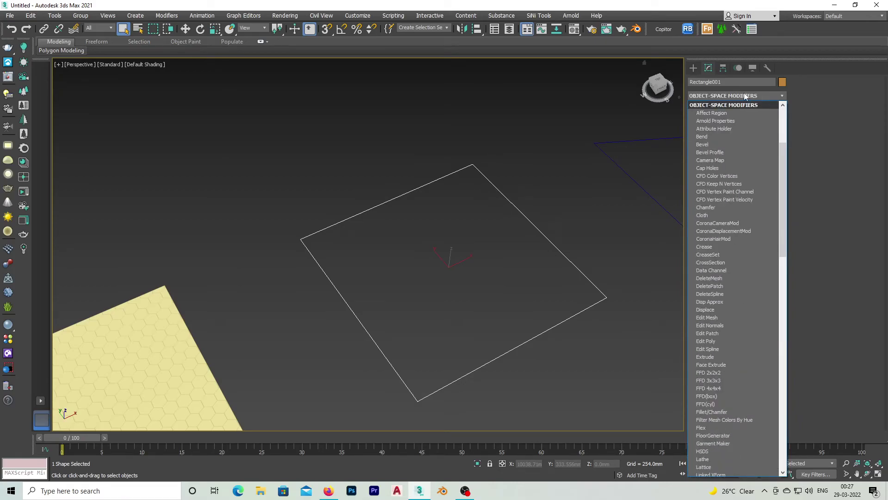
click(746, 96)
click(755, 94)
text(fl)
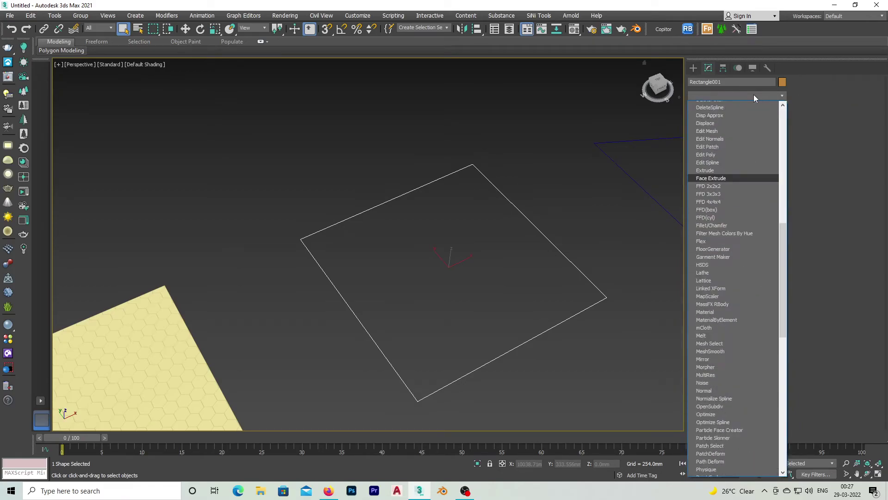
key(Return)
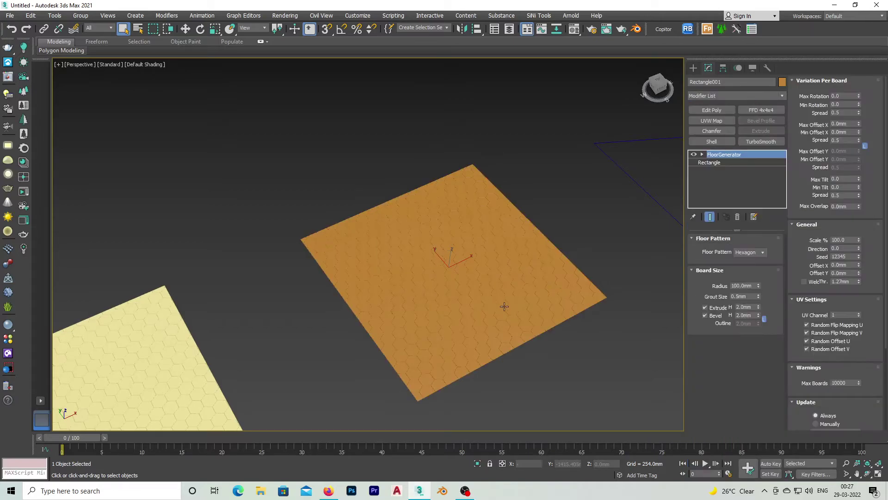
Use the Standard pattern with 1500 mm Max Length and 120 mm Max Width
scroll(456, 258, up, 5)
scroll(458, 260, down, 5)
mouse_move(459, 260)
alt+middle_down()
mouse_move(466, 248)
mouse_move(459, 257)
alt+middle_up()
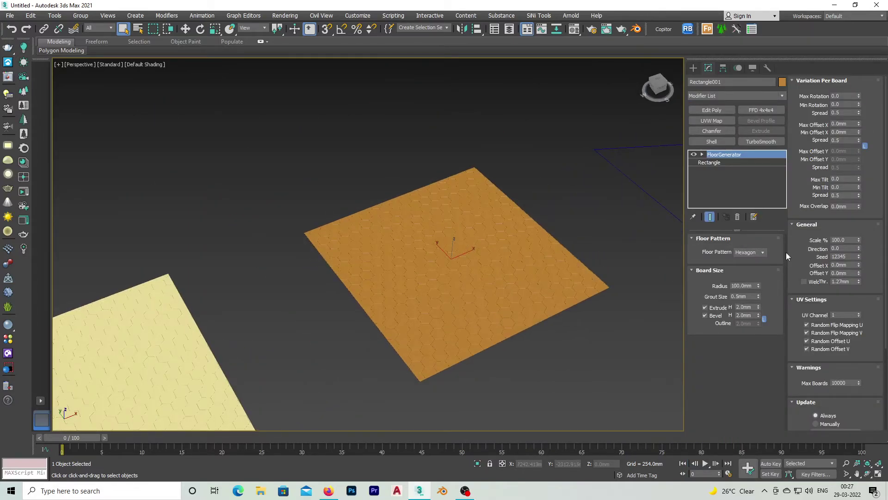
click(763, 254)
click(751, 260)
scroll(476, 259, up, 2)
scroll(474, 252, down, 1)
double_click(753, 285)
text(1500.0mm)
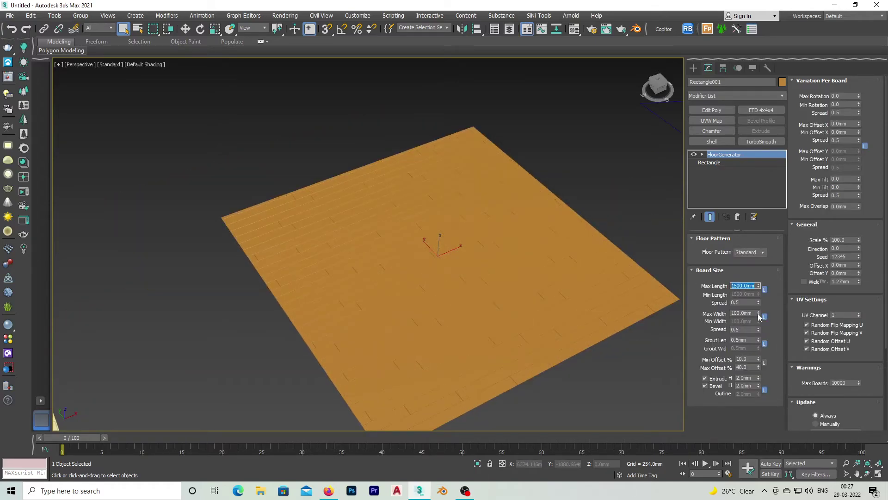
double_click(738, 313)
text(12)
Change the rectangle floor's object colour to grey and deselect it
click(782, 82)
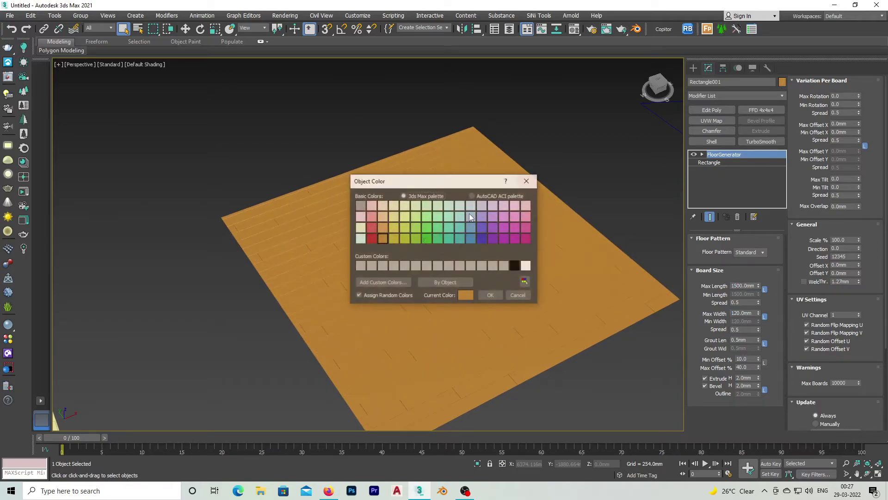
click(363, 206)
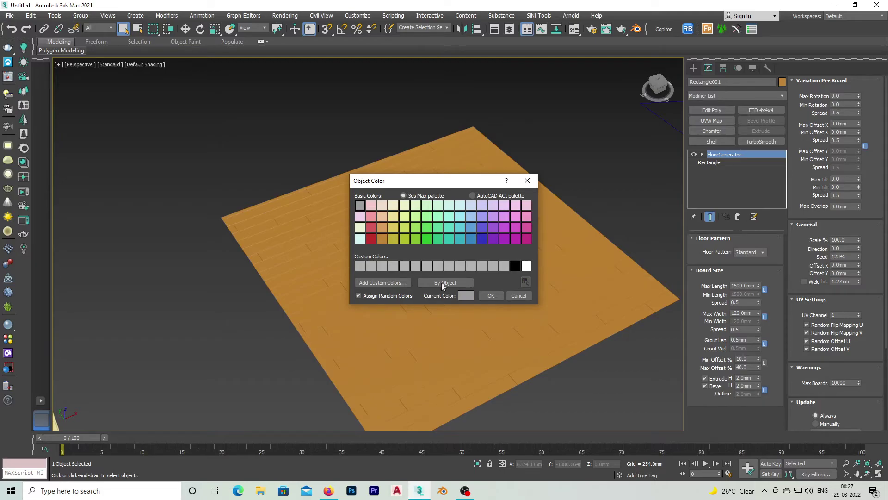
click(481, 296)
scroll(403, 287, up, 5)
scroll(402, 287, down, 5)
key(F4)
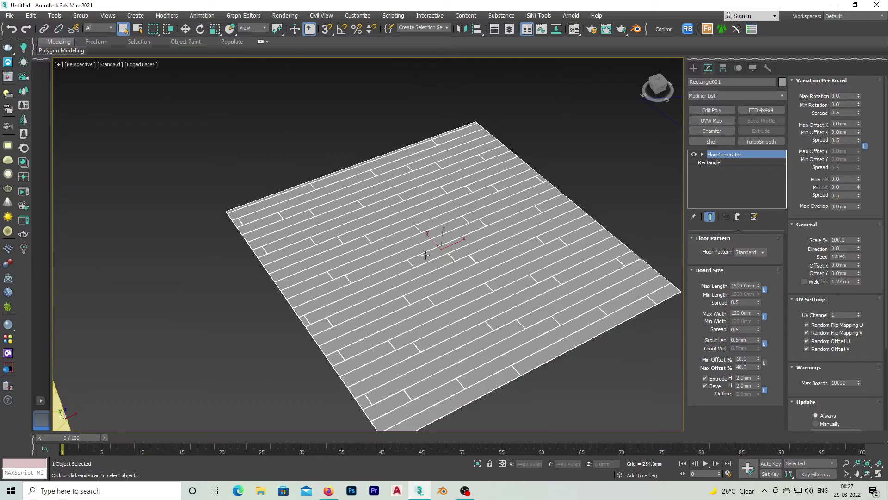
scroll(422, 254, down, 3)
click(596, 181)
key(F4)
scroll(501, 196, up, 5)
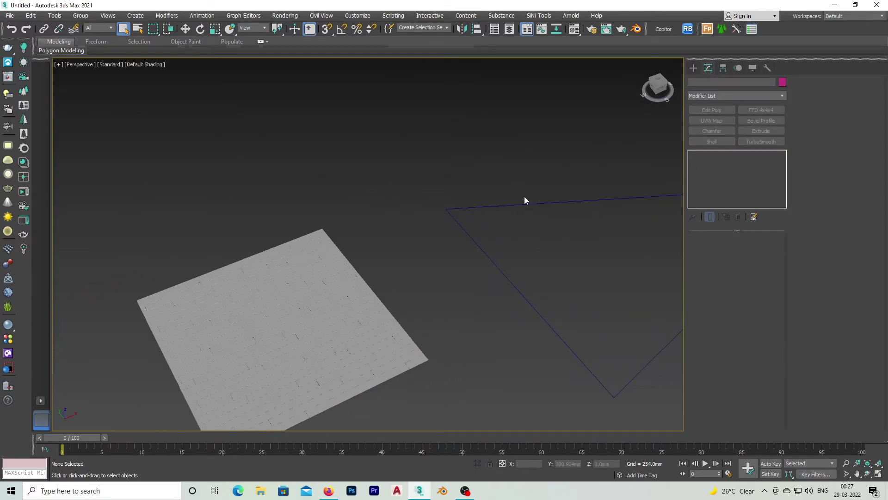
Give the triangle spline Line001 a FloorGenerator modifier, filling it with blue planks
drag(496, 151, 566, 223)
click(733, 98)
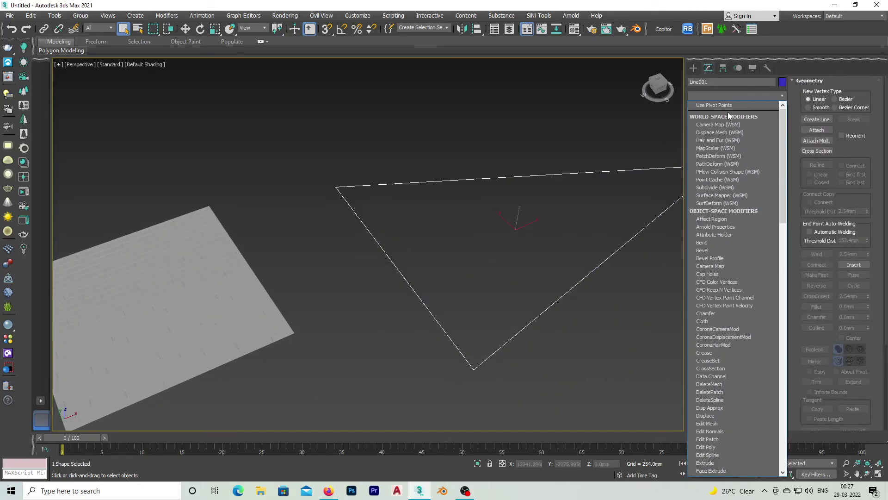
scroll(727, 112, down, 15)
click(728, 112)
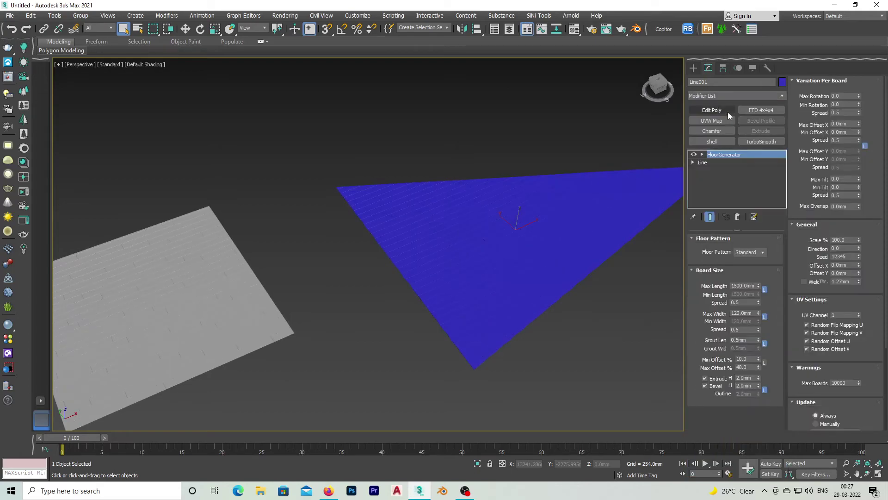
scroll(492, 209, up, 4)
scroll(452, 201, down, 4)
scroll(462, 146, up, 3)
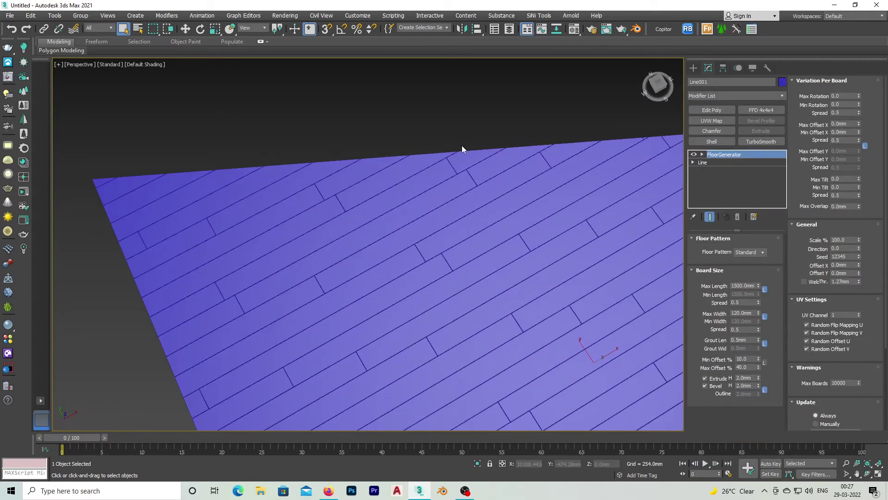
scroll(462, 146, down, 5)
mouse_move(468, 198)
alt+middle_down()
mouse_move(483, 206)
mouse_move(470, 207)
alt+middle_up()
middle_drag(469, 207, 328, 166)
scroll(328, 165, down, 3)
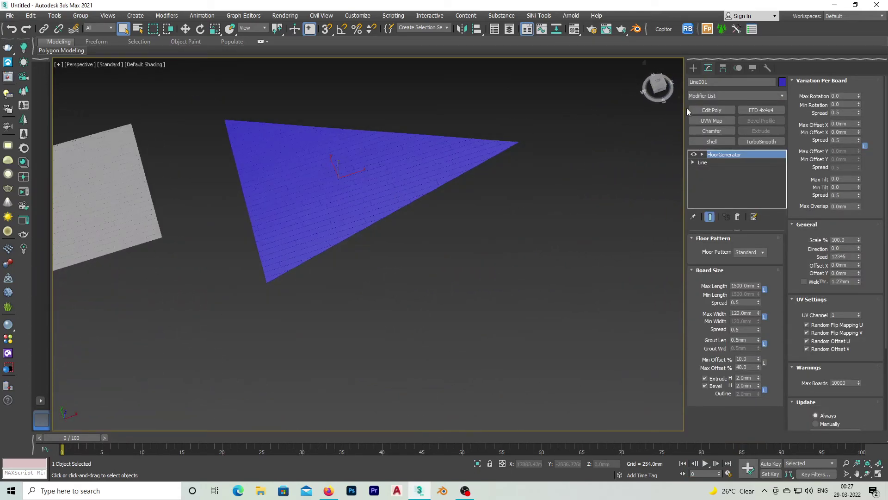
Draw a new seven-vertex freeform line spline and close it at its first vertex
click(693, 69)
click(716, 133)
click(469, 215)
click(402, 333)
click(555, 382)
click(672, 250)
click(637, 195)
click(554, 328)
click(522, 265)
click(470, 216)
click(425, 253)
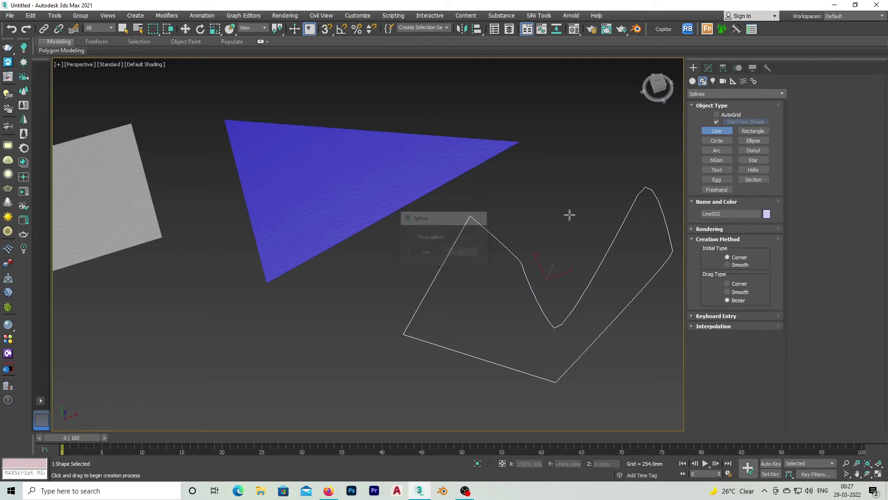
right_click(560, 212)
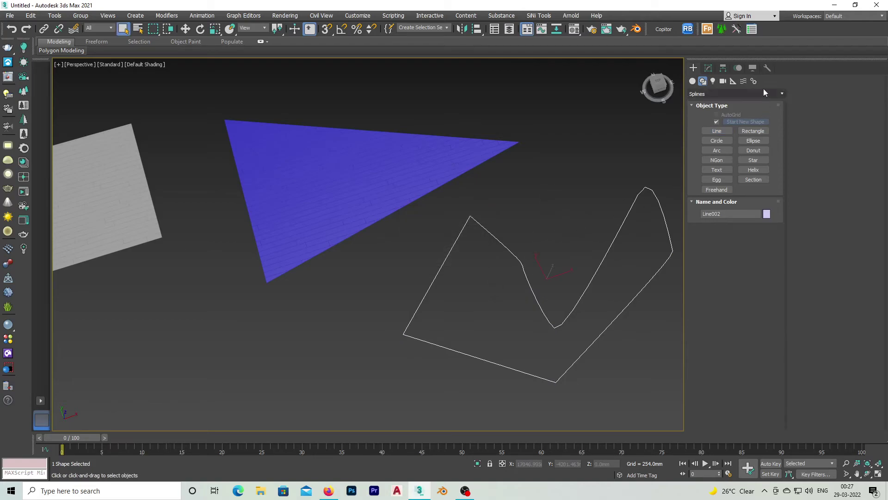
Add a FloorGenerator modifier to the new spline Line002, filling it with lavender planks
click(708, 68)
click(730, 95)
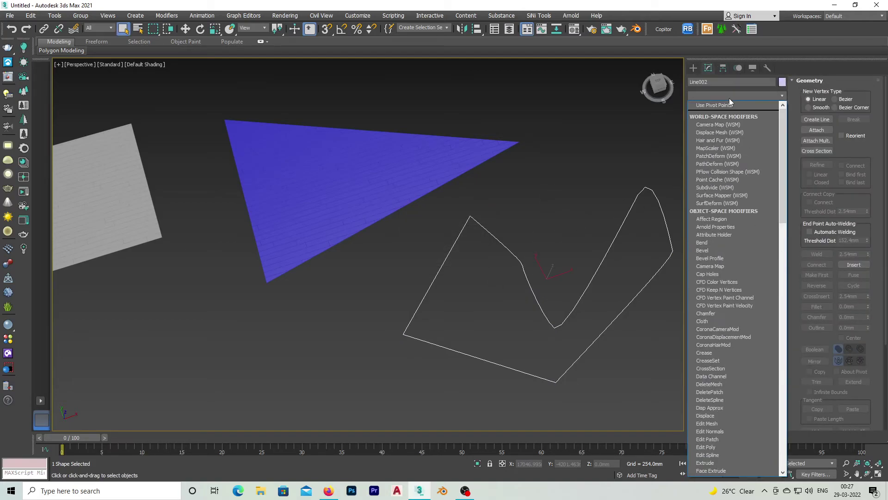
text(flo)
key(Return)
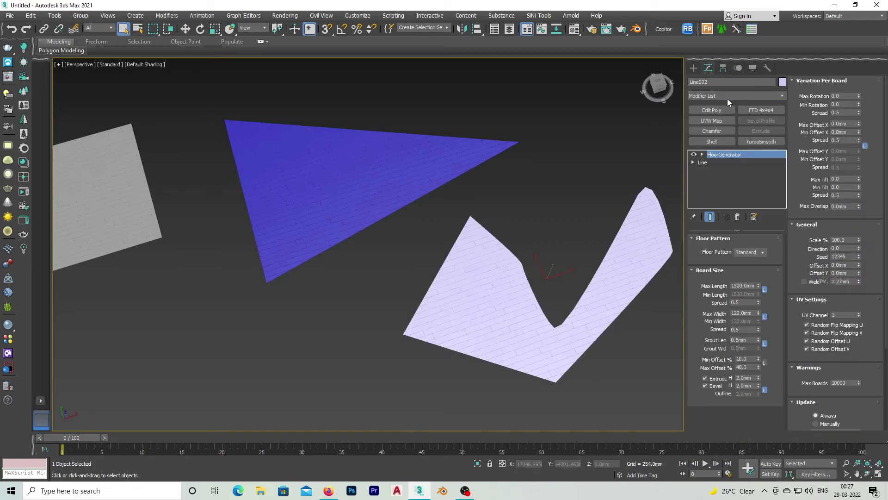
scroll(636, 214, up, 5)
middle_drag(636, 214, 539, 232)
scroll(555, 227, down, 5)
scroll(557, 218, down, 5)
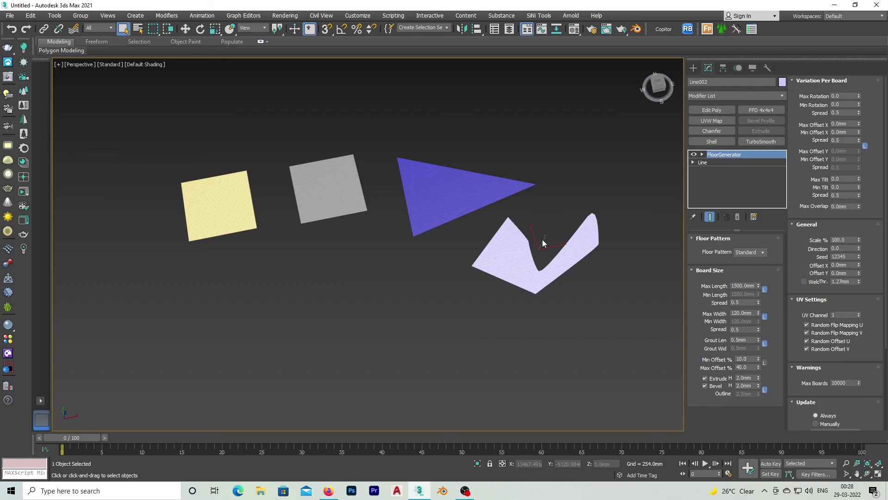
scroll(549, 255, up, 3)
scroll(547, 255, down, 3)
alt+middle_drag(460, 263, 470, 229)
scroll(470, 228, up, 3)
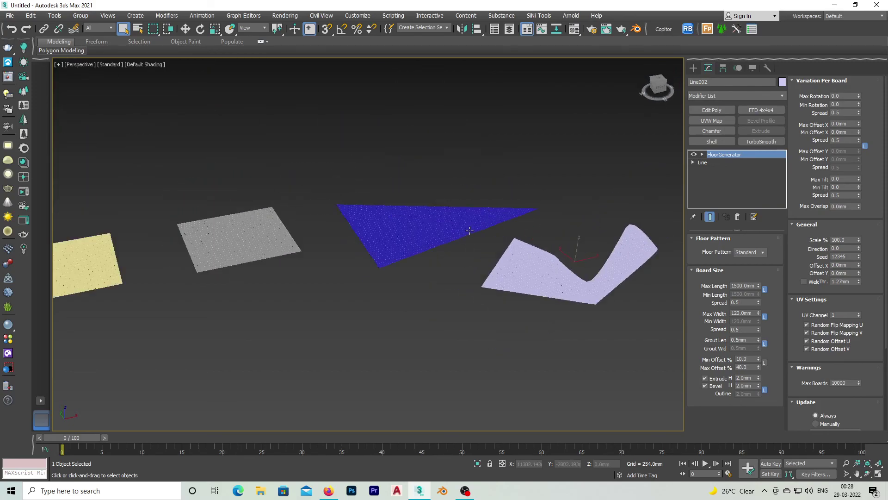